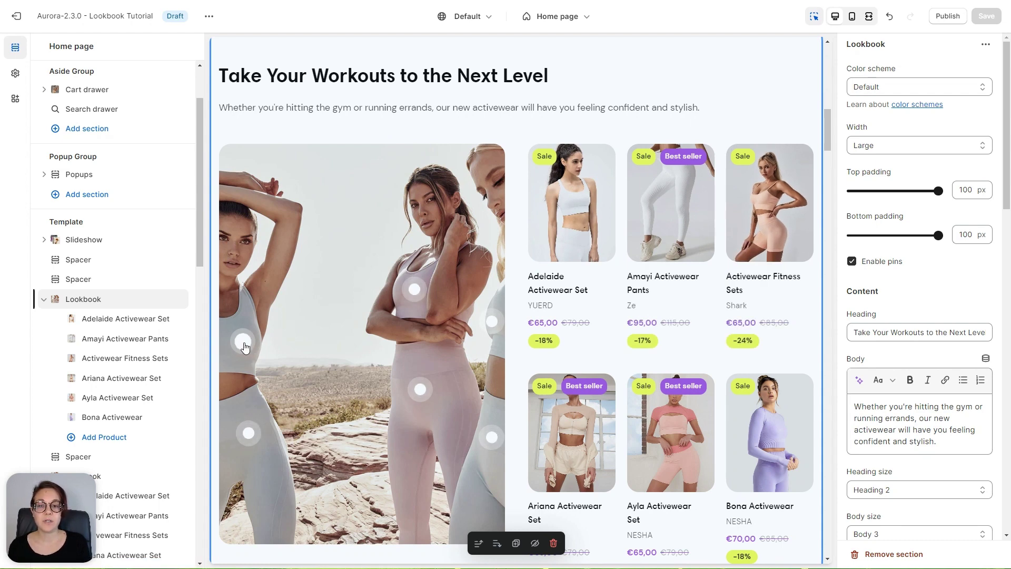
# Check the carousel-style Lookbook in the mobile layout, then return the preview to desktop.
pyautogui.scroll(1, 245, 343)
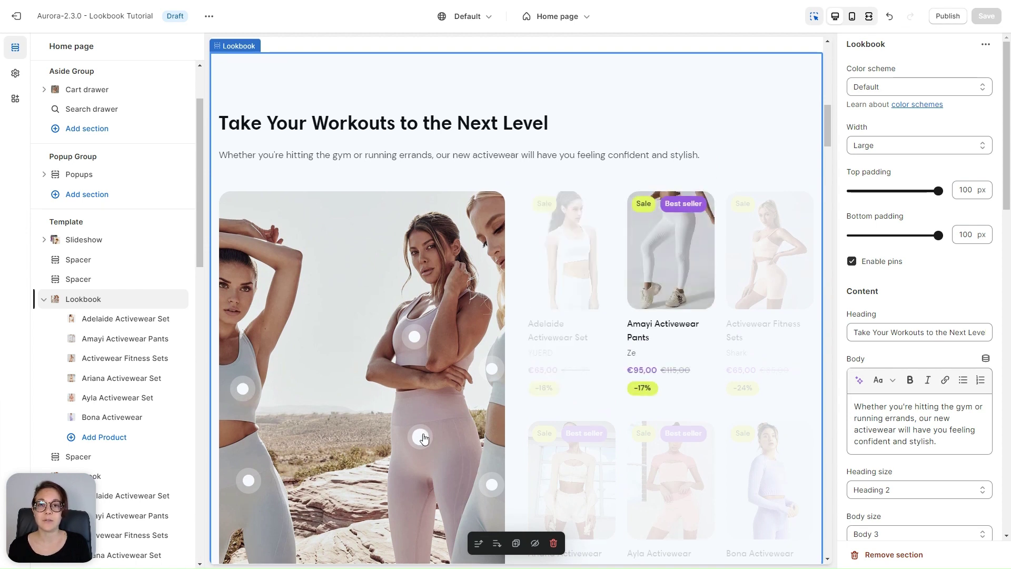
pyautogui.hotkey('ctrl', 'shift', 'm')
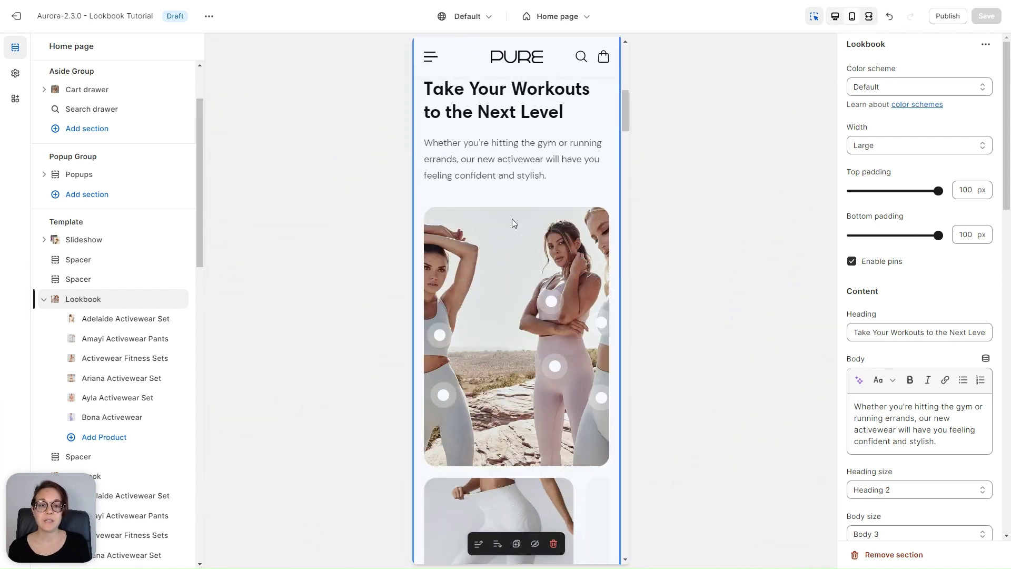
pyautogui.scroll(-5, 512, 219)
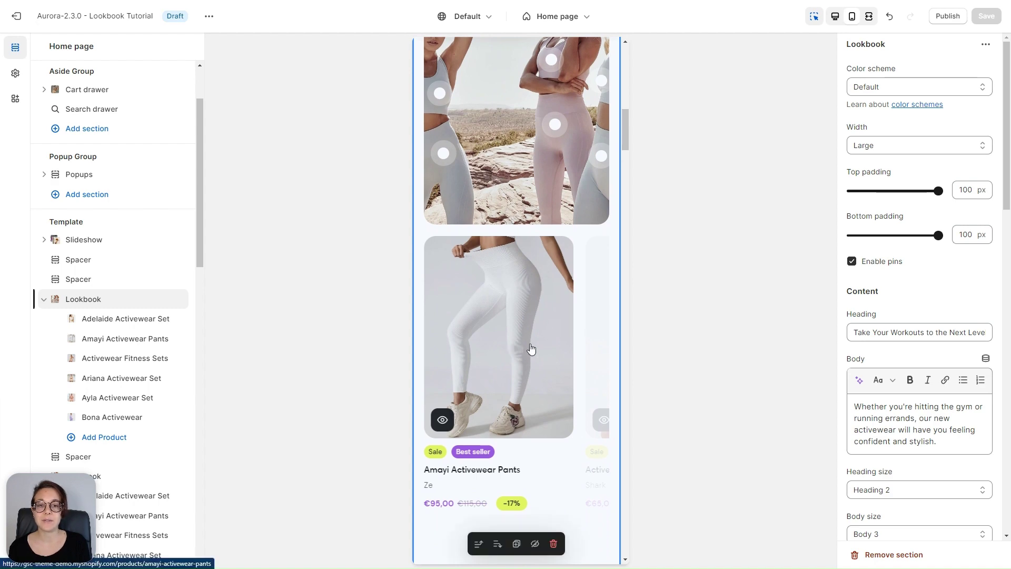
pyautogui.click(836, 16)
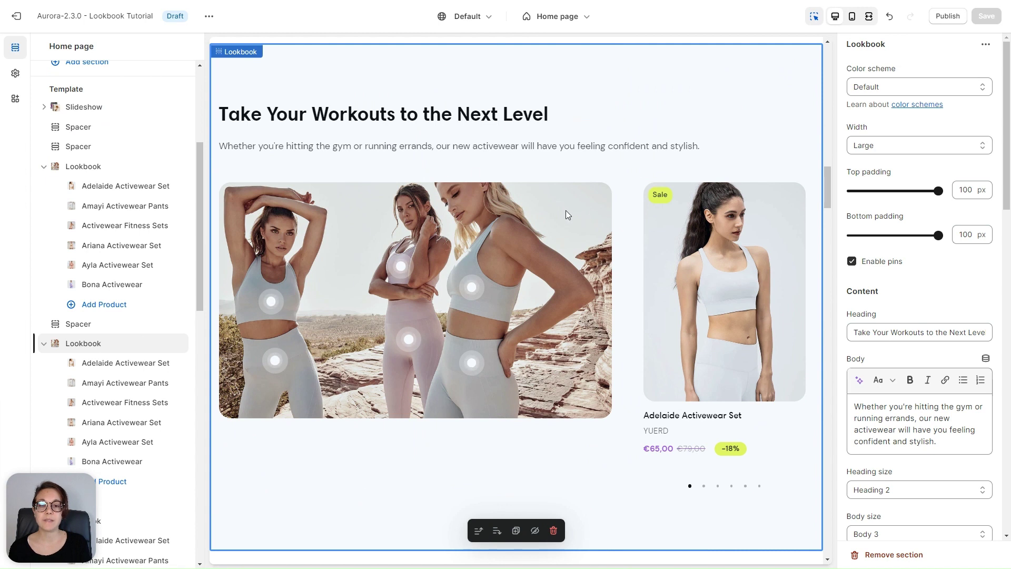
pyautogui.moveTo(666, 307)
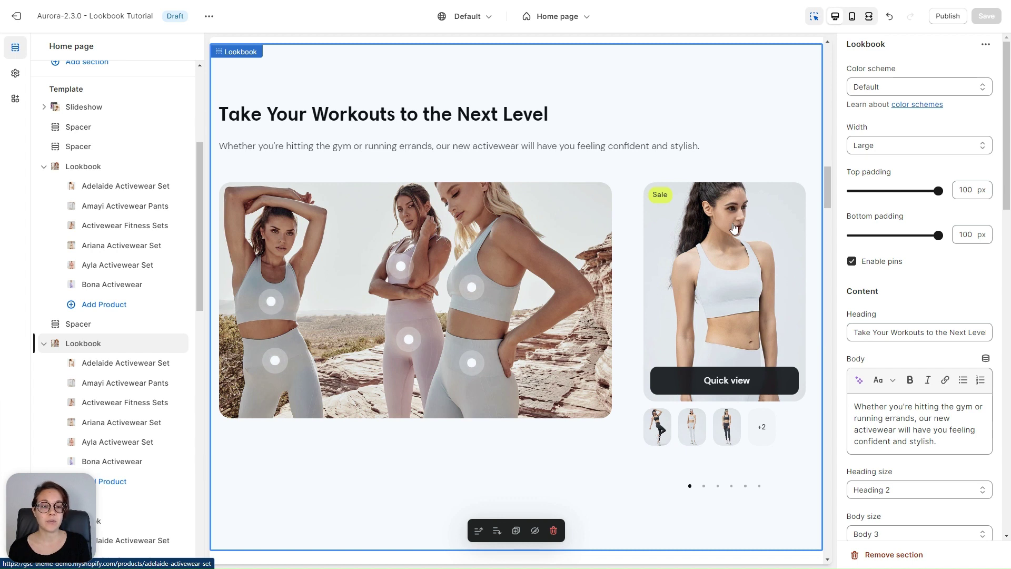
pyautogui.click(704, 486)
pyautogui.click(717, 486)
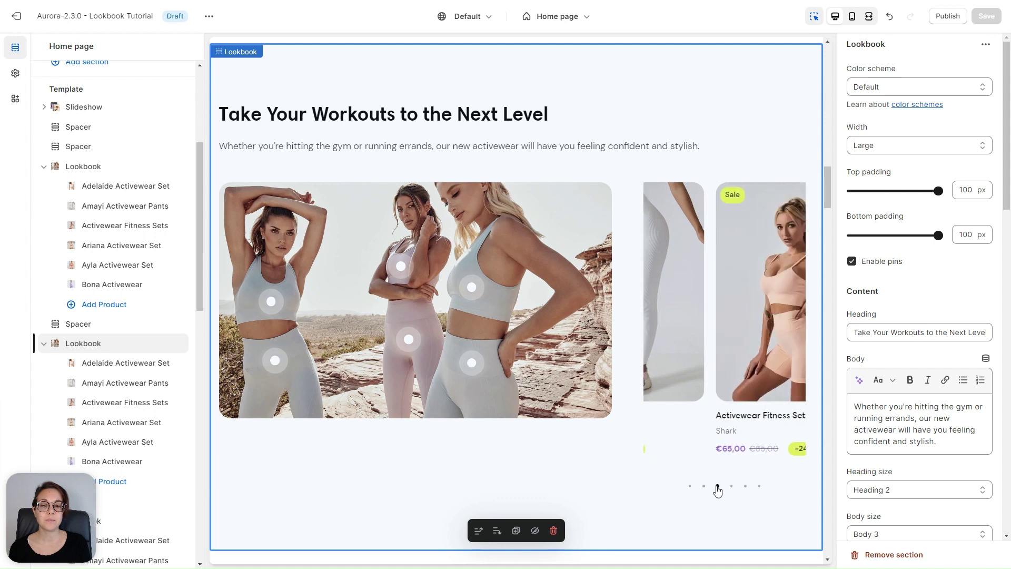
pyautogui.click(270, 302)
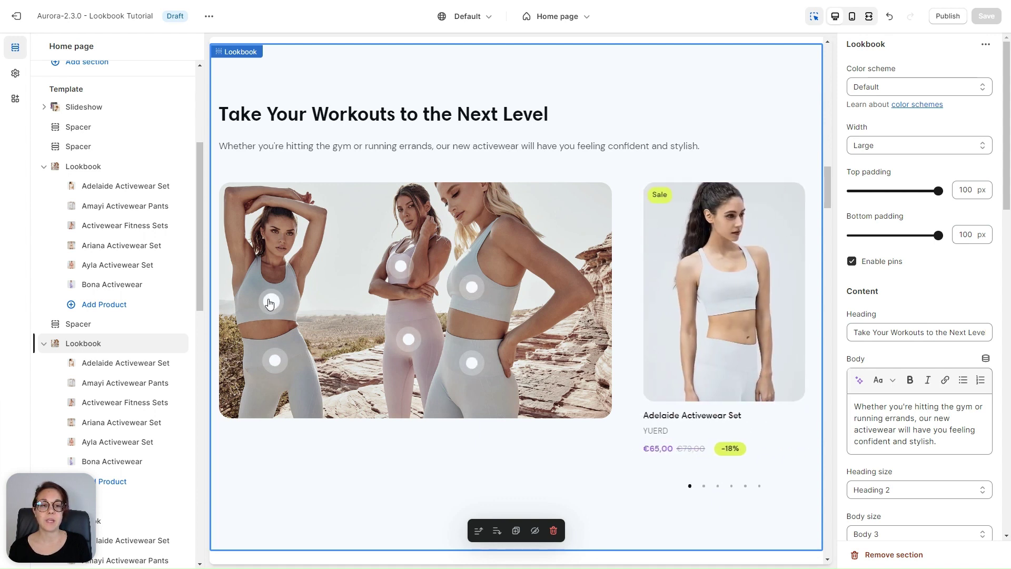
pyautogui.click(408, 342)
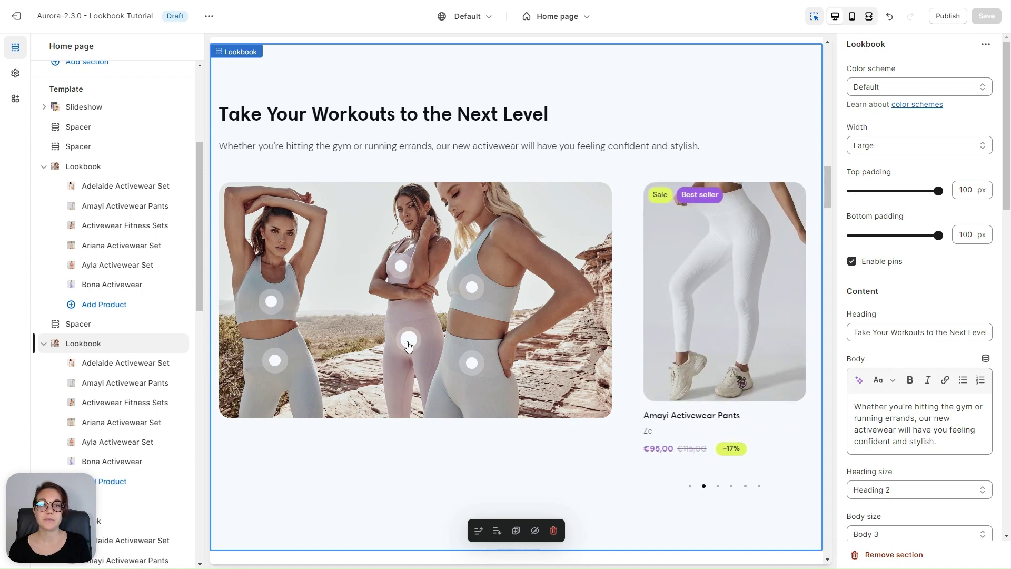
pyautogui.hotkey('ctrl', 'shift', 'm')
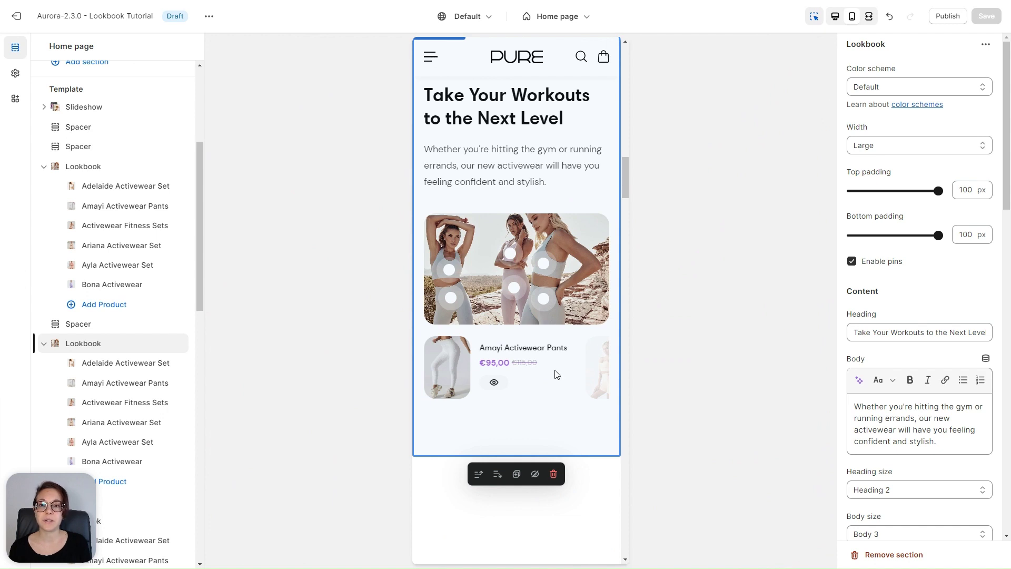
pyautogui.hotkey('ctrl', 'shift', 'm')
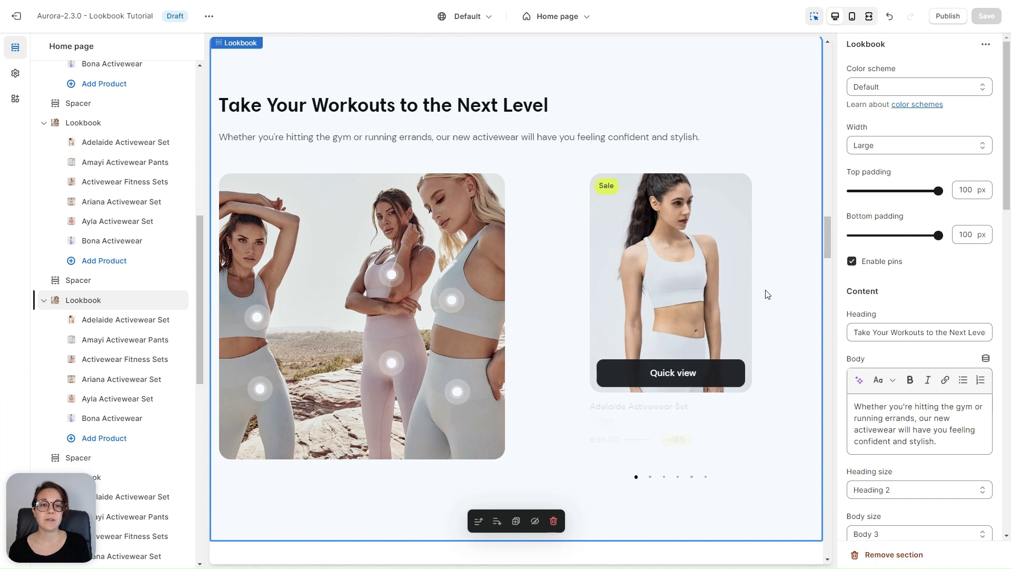
# Page to Amayi Activewear Pants, tap the Adelaide Activewear Set and middle pins, and scroll the mobile grid.
pyautogui.moveTo(699, 308)
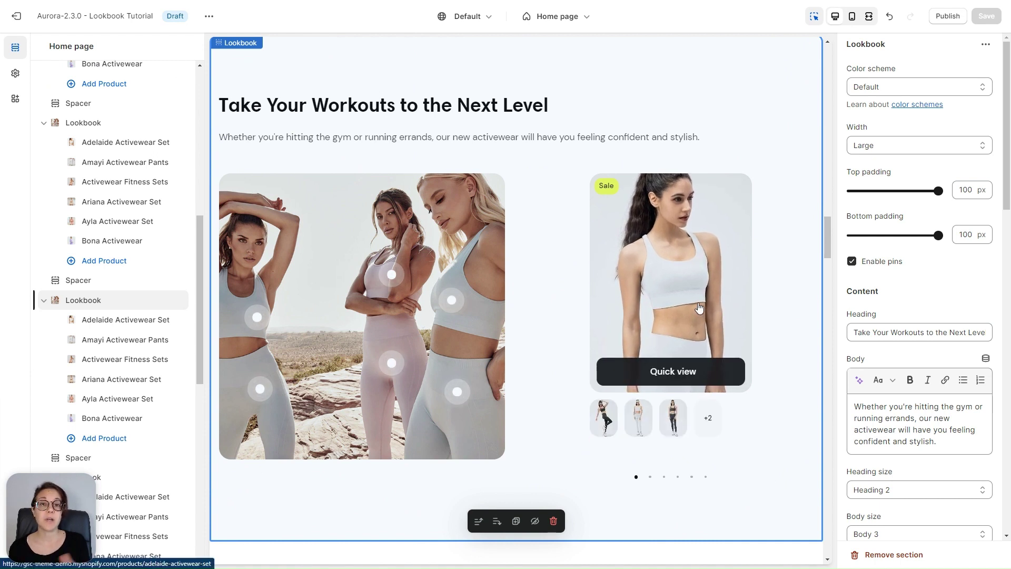
pyautogui.click(649, 477)
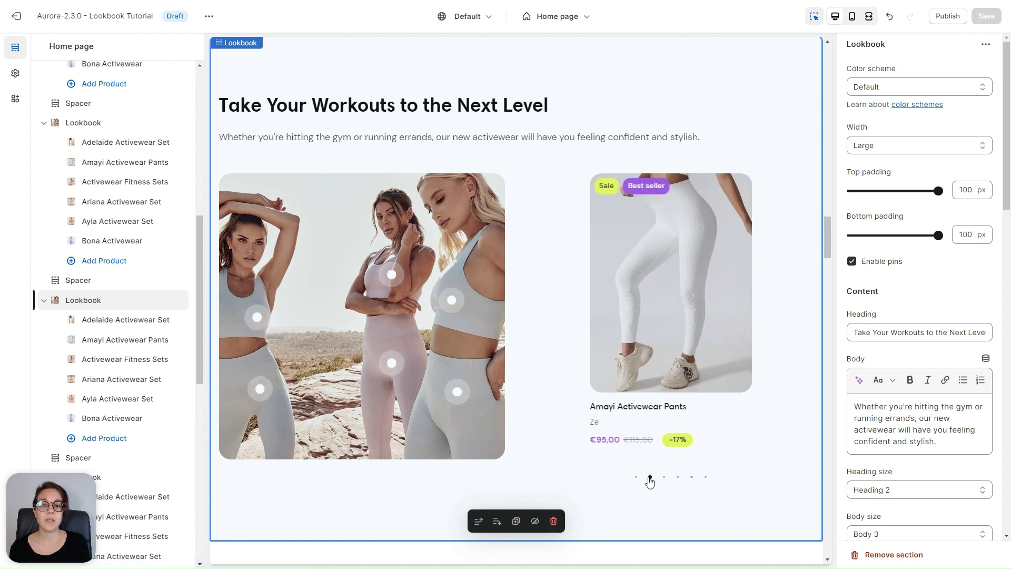
pyautogui.click(255, 317)
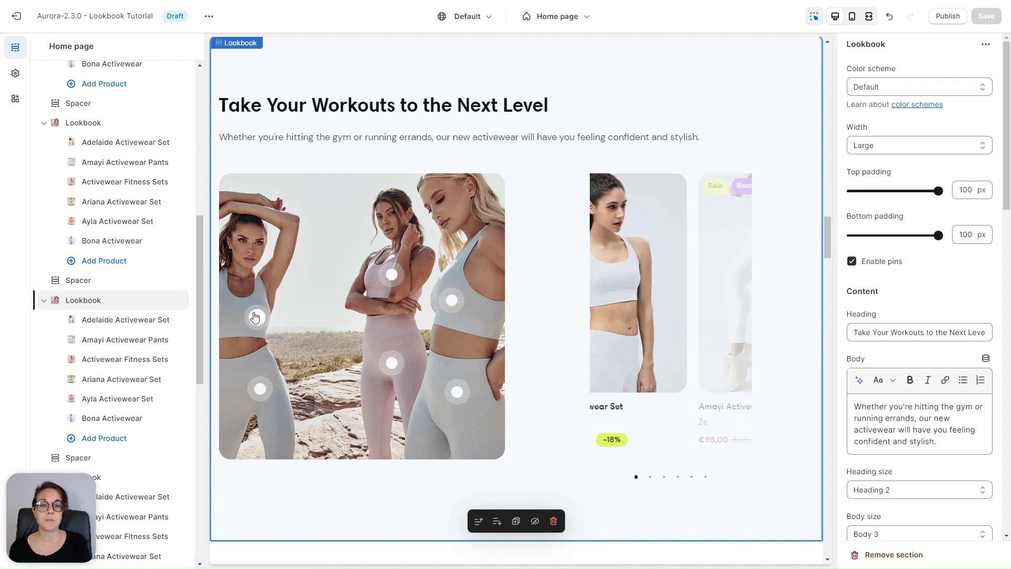
pyautogui.click(393, 363)
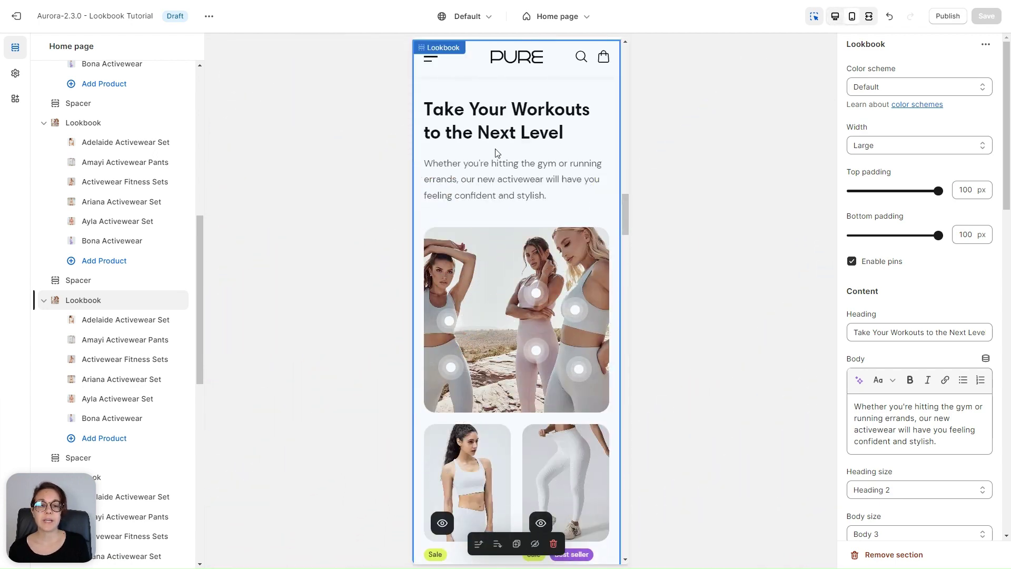
pyautogui.scroll(-3, 495, 149)
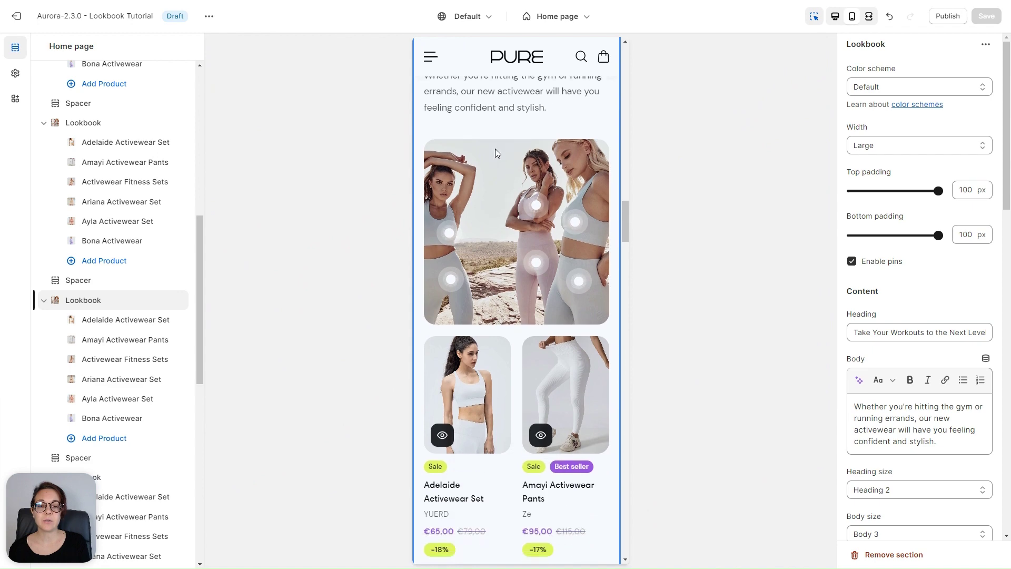
pyautogui.scroll(-5, 495, 148)
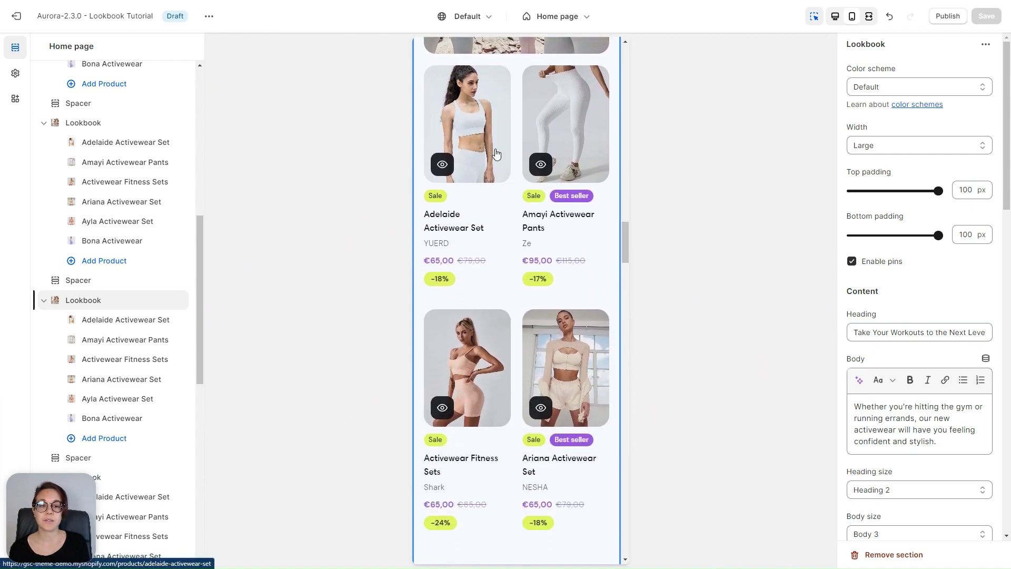
pyautogui.scroll(-3, 495, 153)
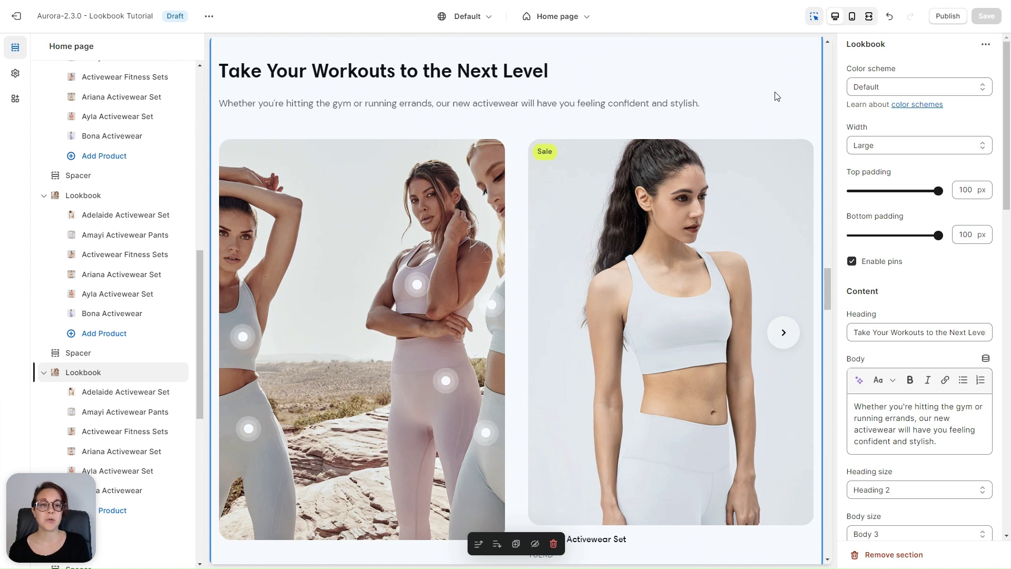
# Advance the card to Activewear Fitness Sets, tap the top and leggings pins, then preview mobile.
pyautogui.moveTo(710, 314)
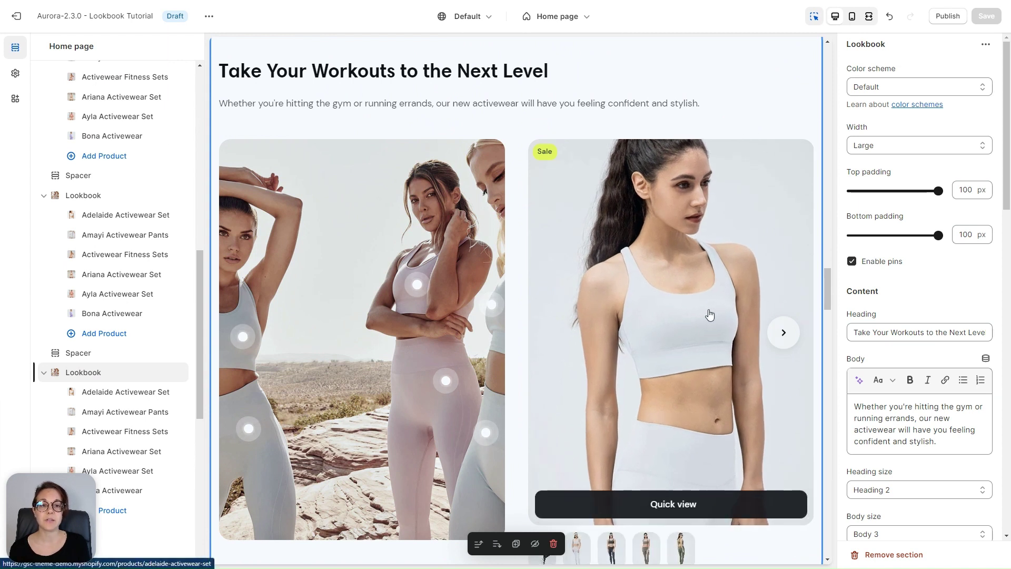
pyautogui.click(782, 334)
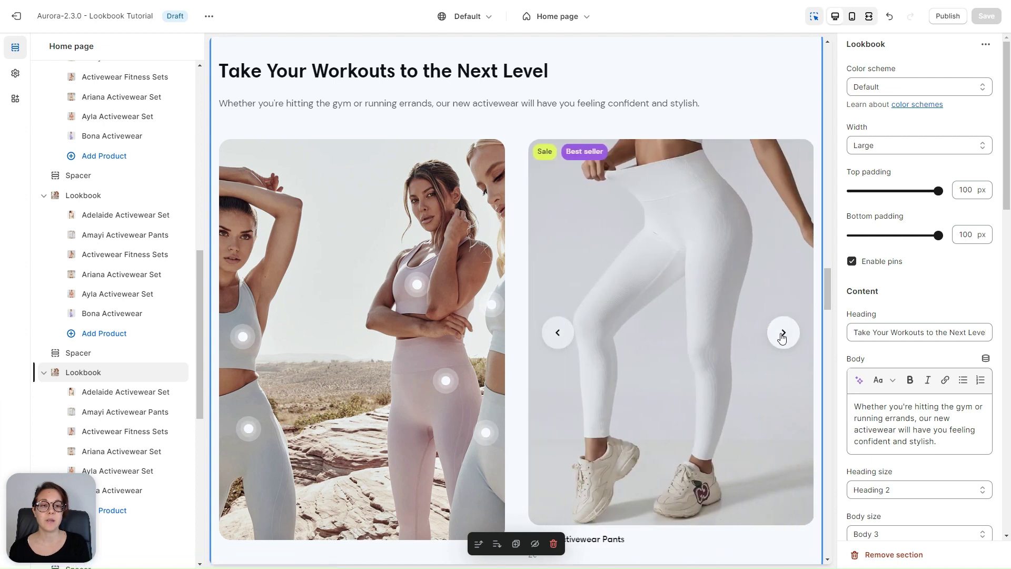
pyautogui.click(783, 334)
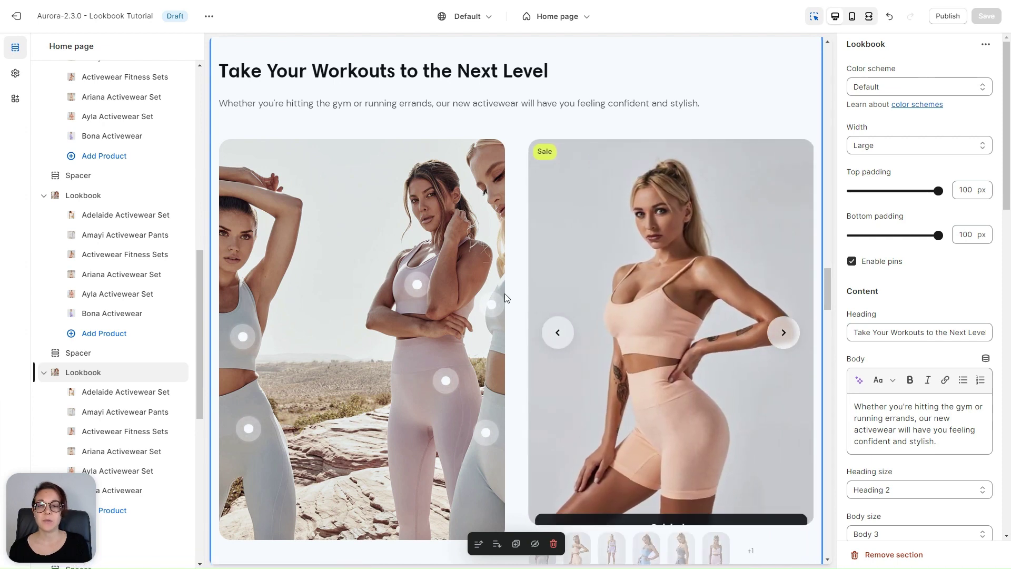
pyautogui.click(416, 286)
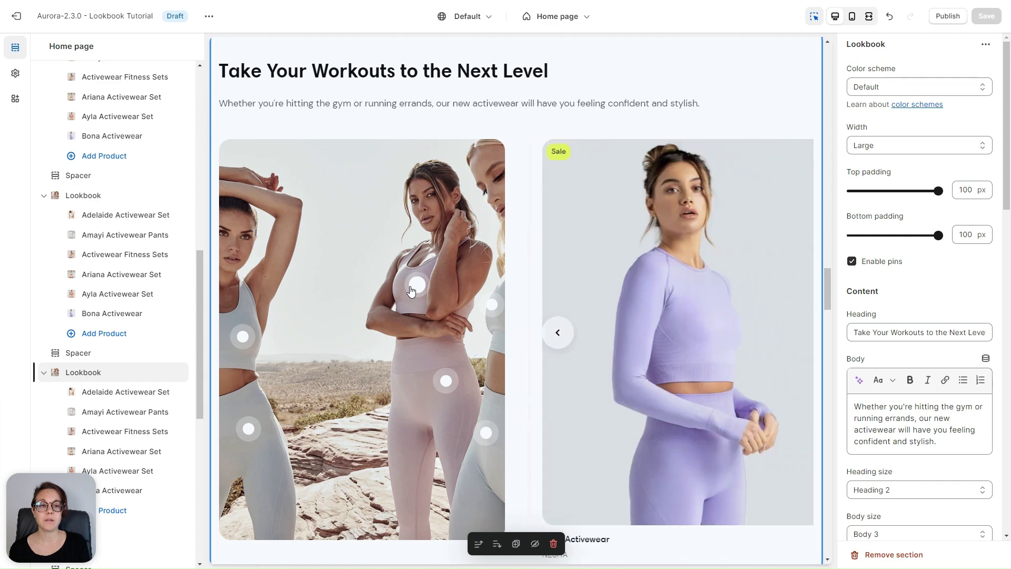
pyautogui.click(444, 384)
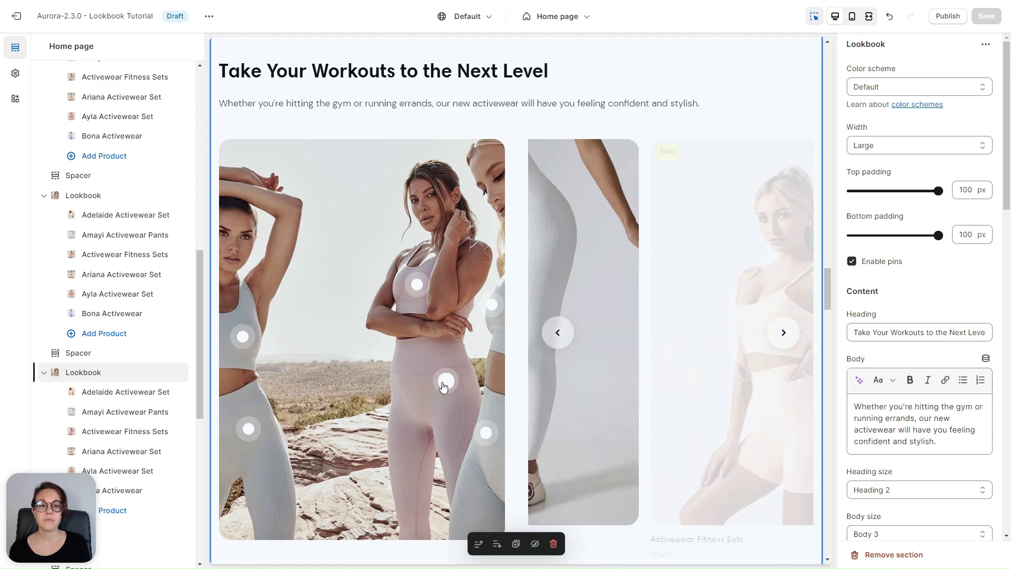
pyautogui.click(851, 15)
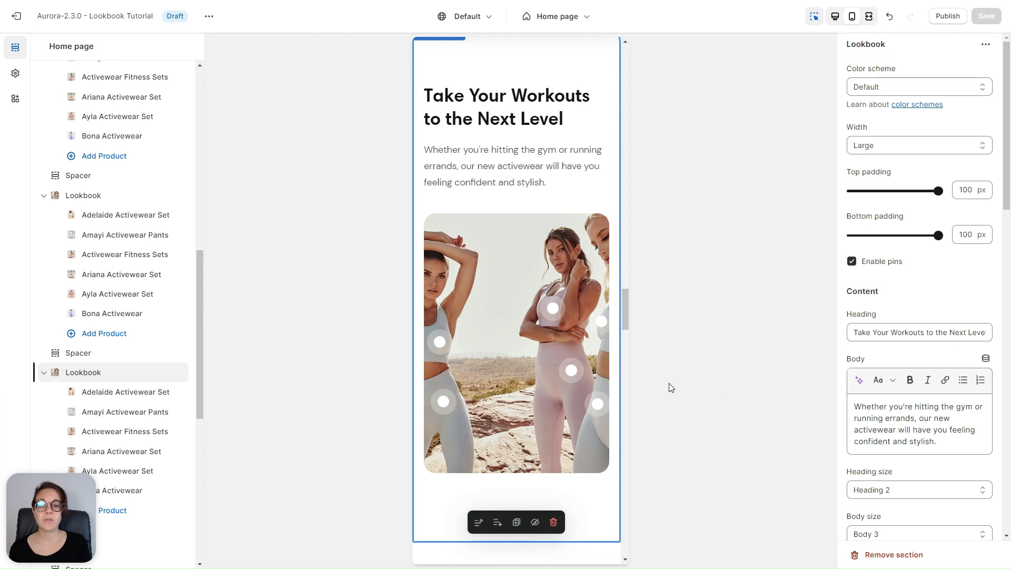
# View a pin's products sheet, then add a new Lookbook section found by searching 'lookbook'.
pyautogui.click(439, 343)
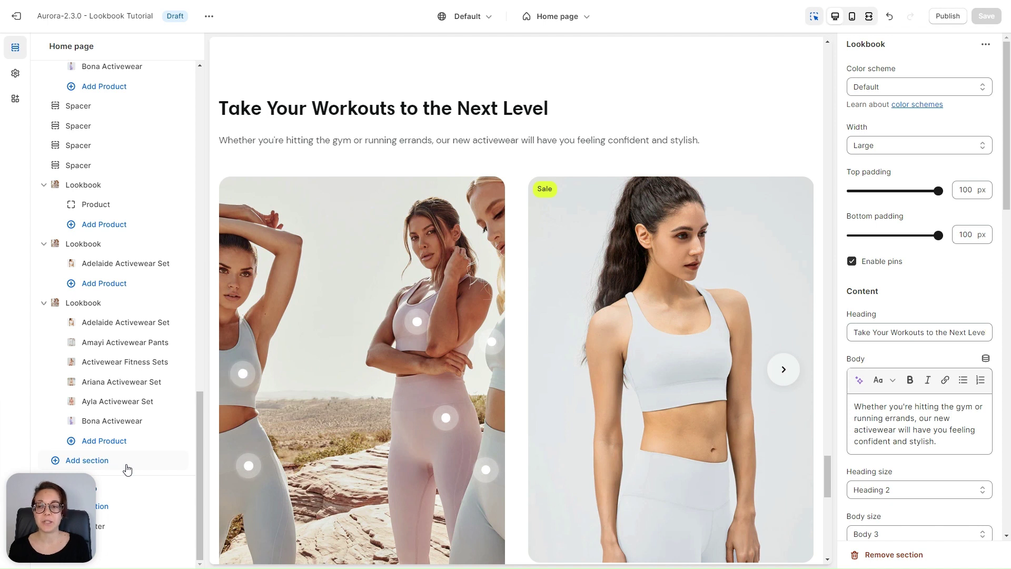
pyautogui.click(106, 467)
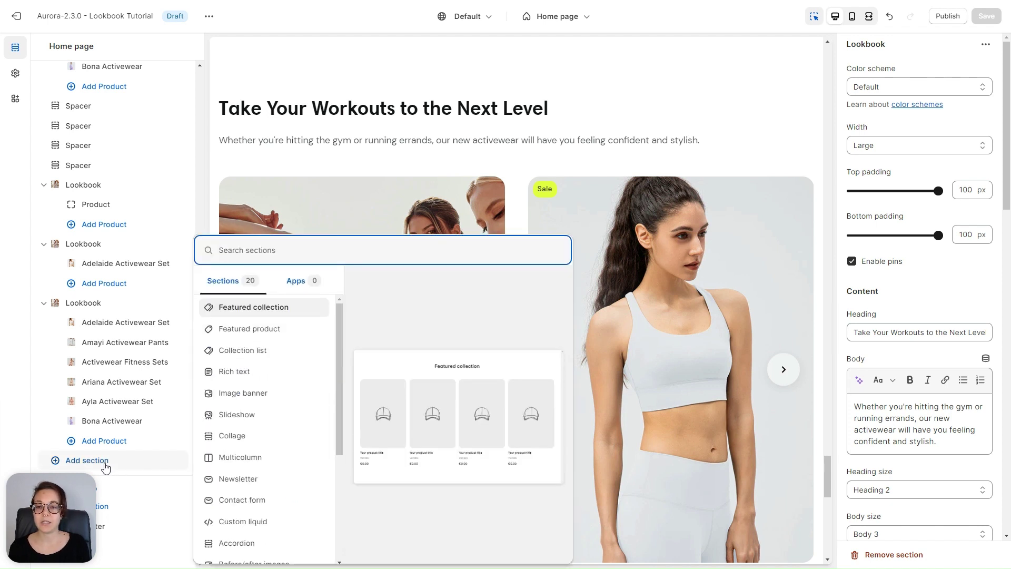
pyautogui.click(274, 251)
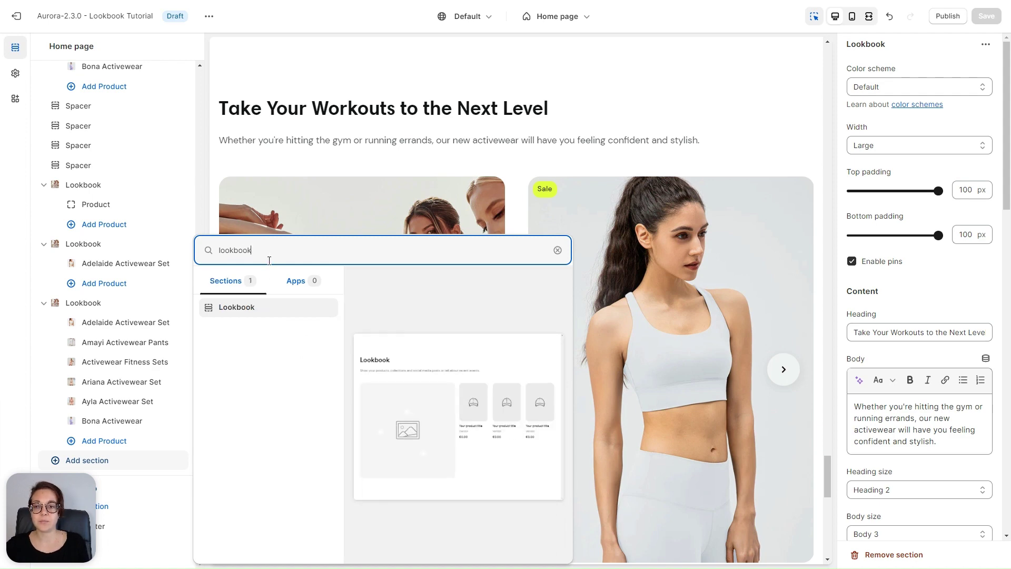
pyautogui.click(237, 308)
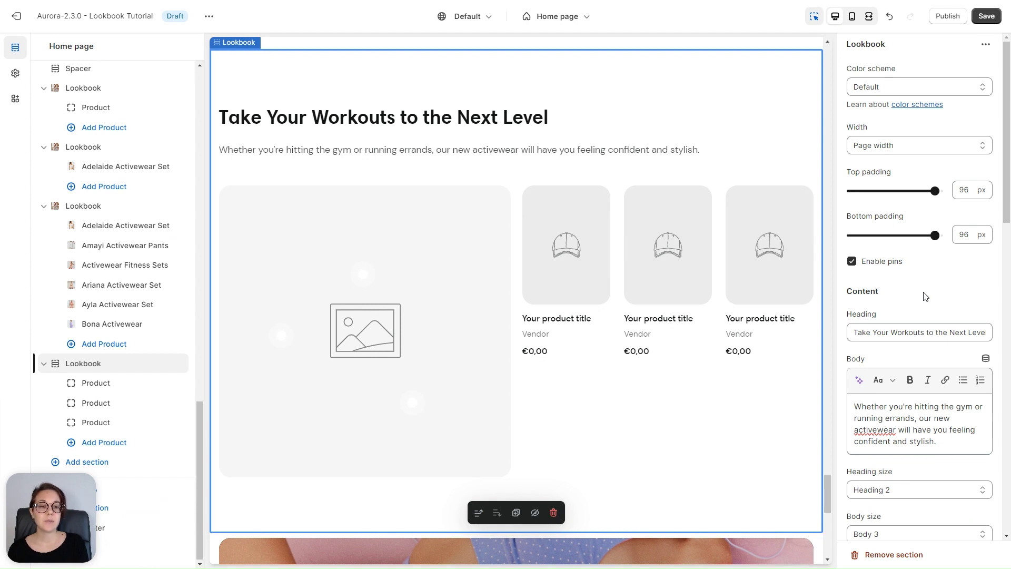
# Scroll the Lookbook settings to review the lifestyle desktop image and 1.4:1 custom ratio.
pyautogui.scroll(-7, 926, 297)
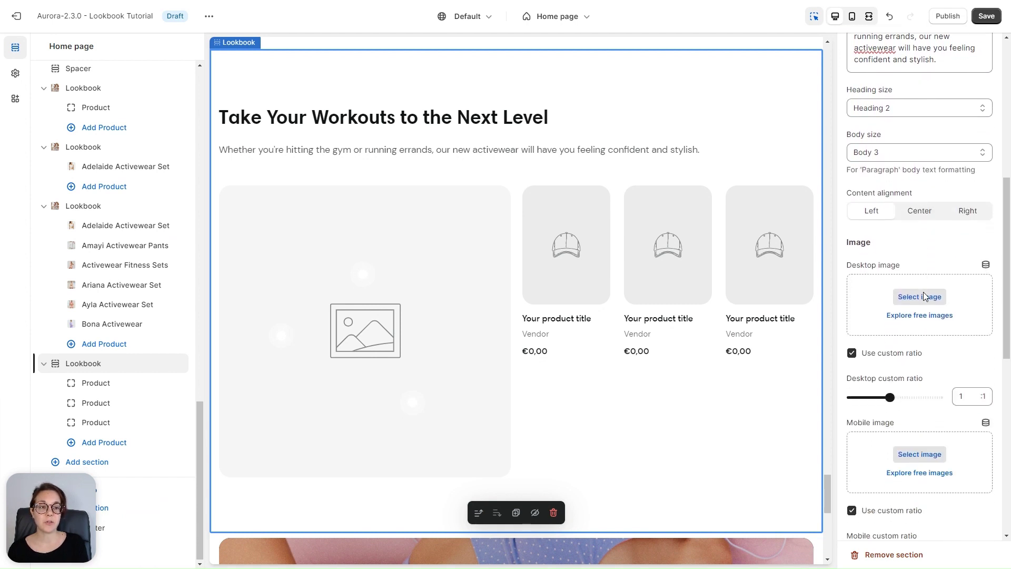
pyautogui.scroll(-1, 924, 297)
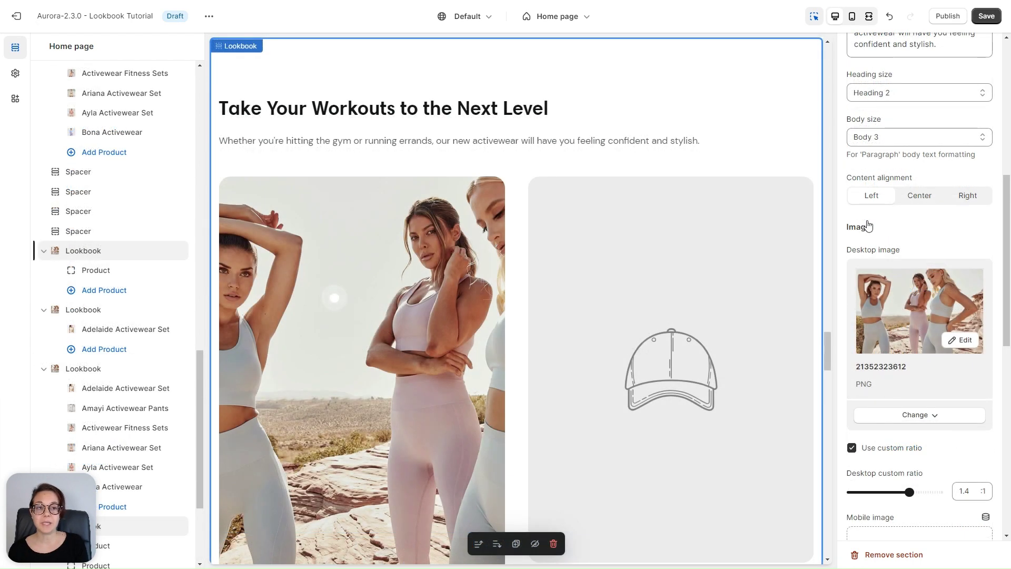
pyautogui.scroll(7, 868, 226)
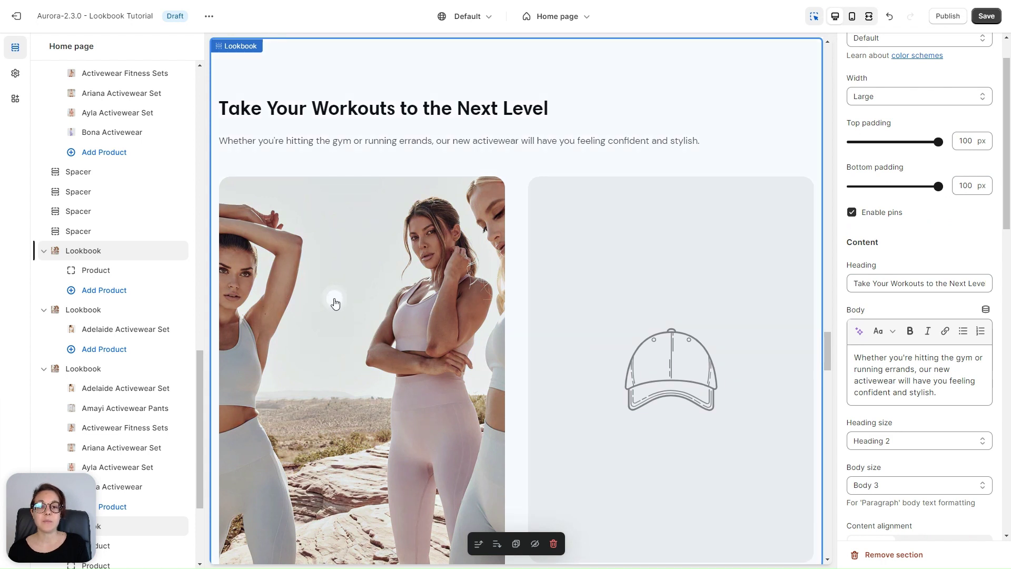
# Toggle Enable pins off and back on, then scroll down to the Cards settings.
pyautogui.click(852, 214)
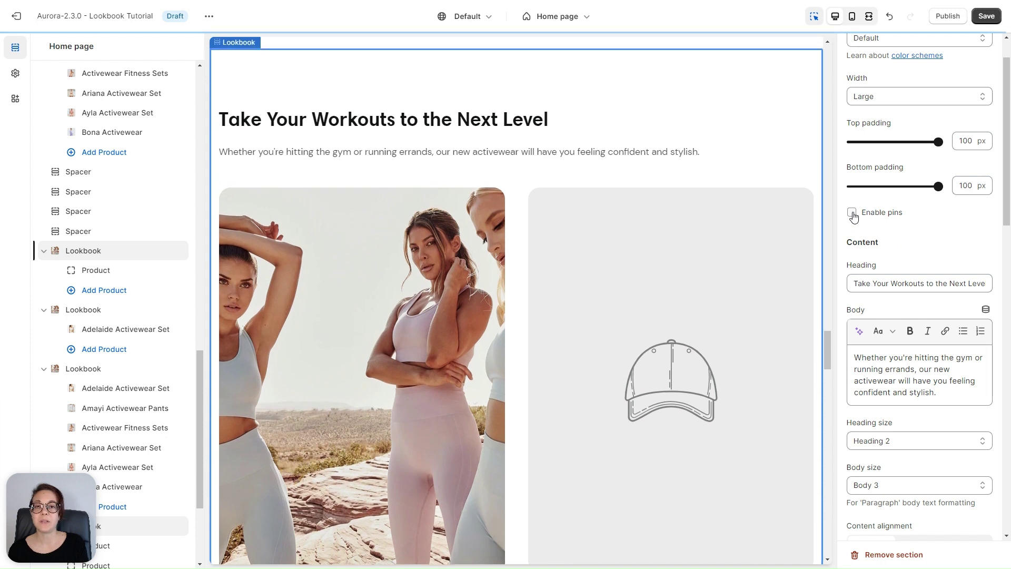
pyautogui.click(852, 213)
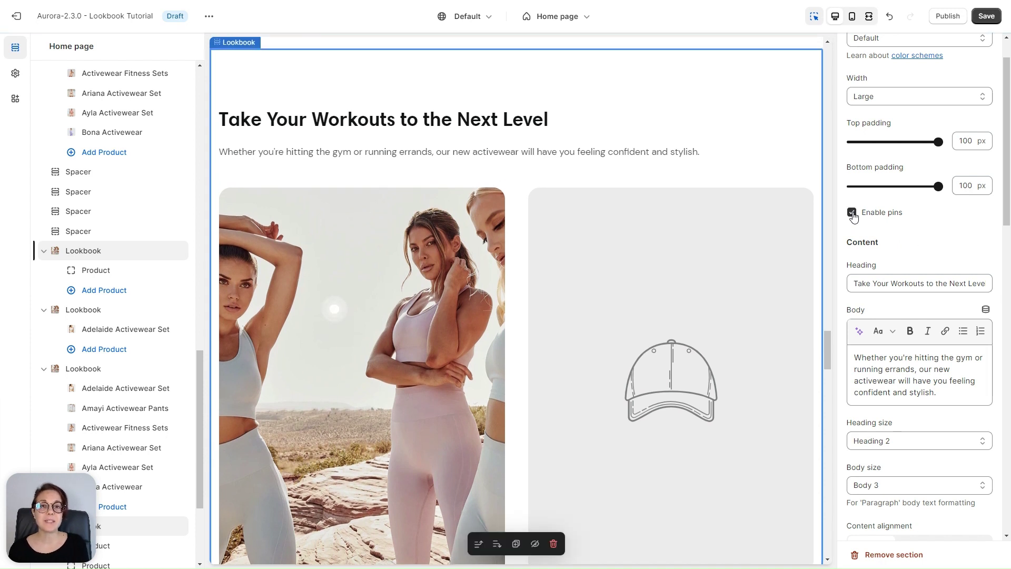
pyautogui.scroll(-10, 927, 158)
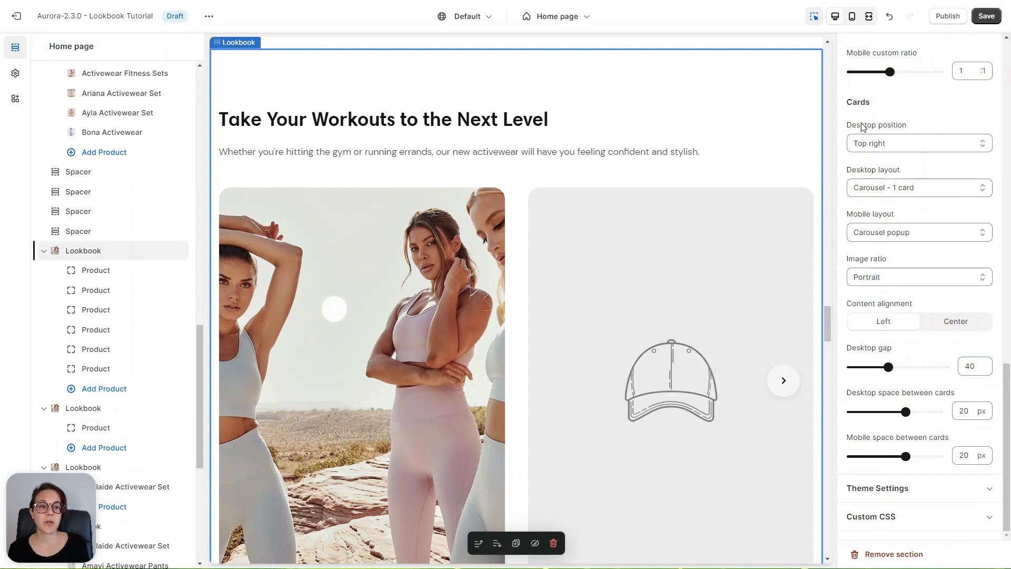
# Try Top left for the desktop card position, then keep Top right.
pyautogui.click(894, 145)
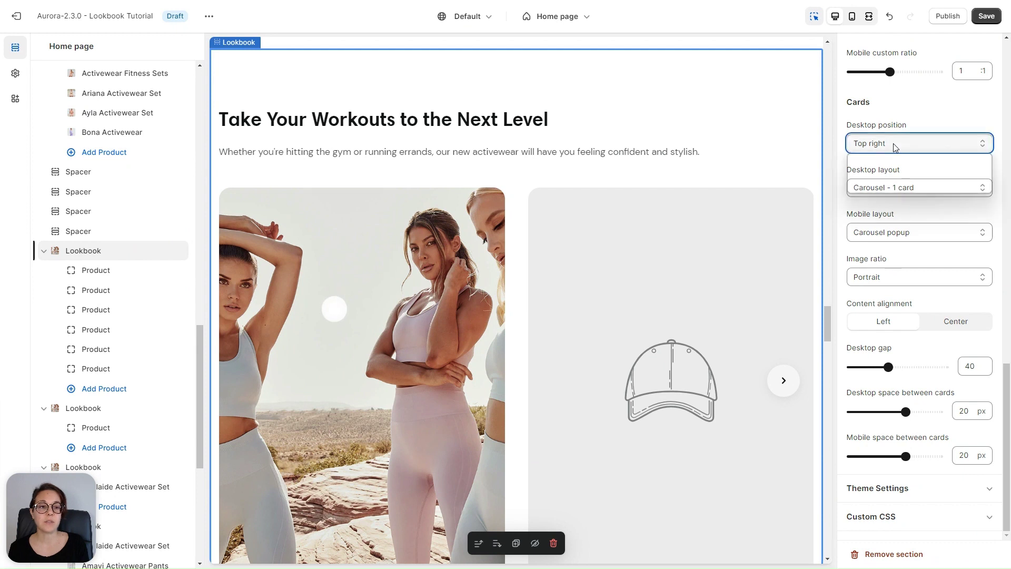
pyautogui.click(879, 158)
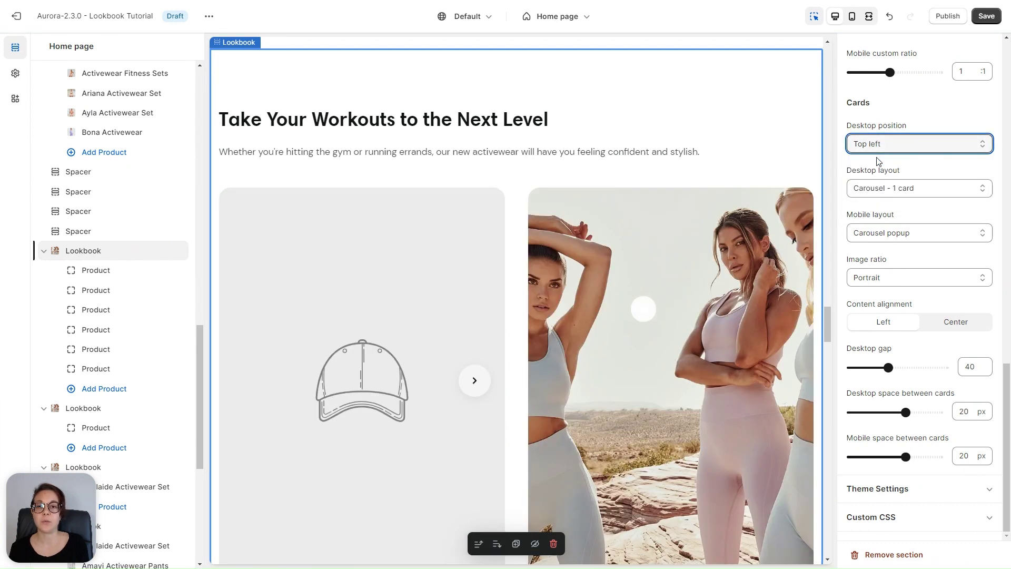
pyautogui.press('Down')
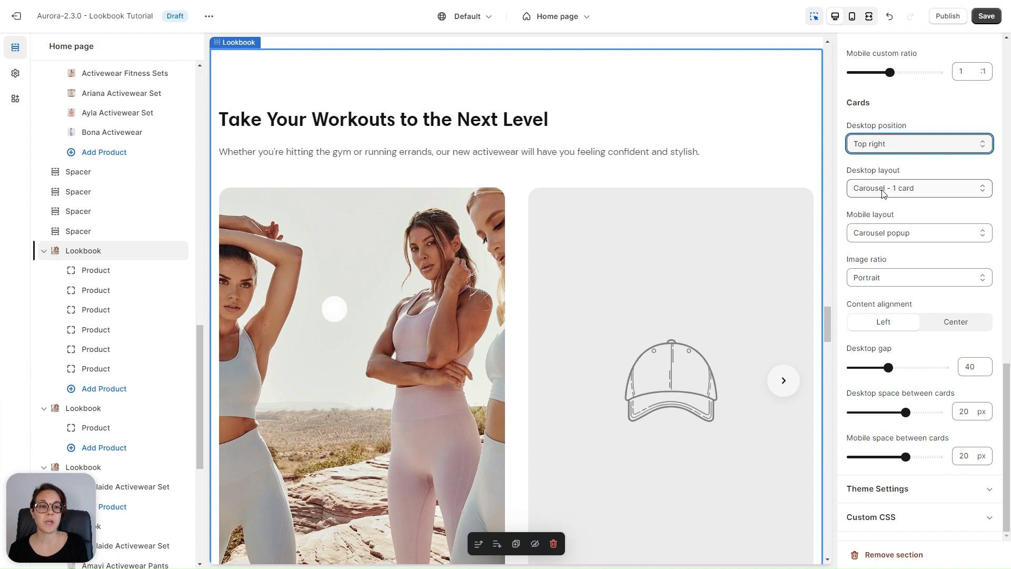
pyautogui.click(782, 382)
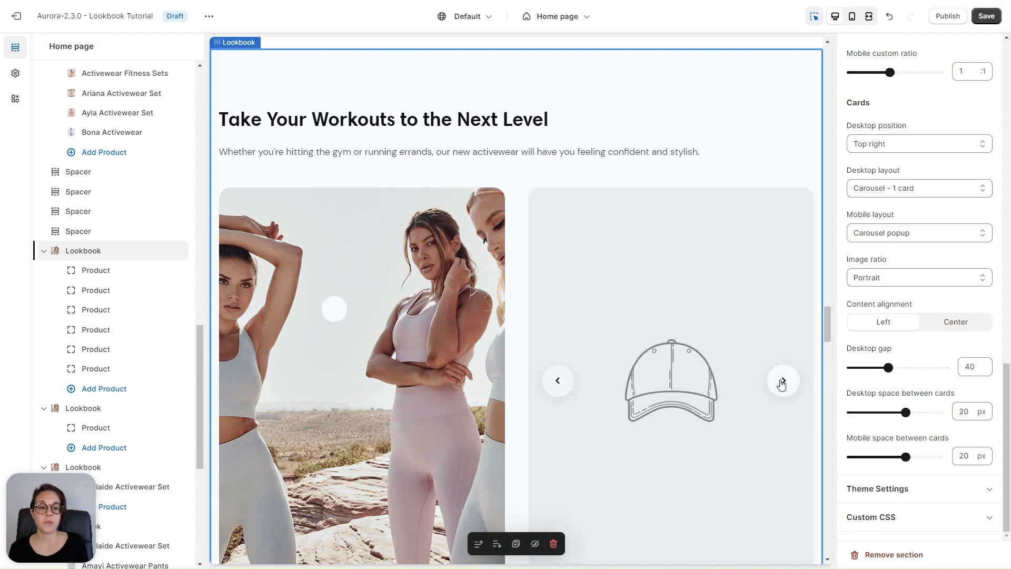
pyautogui.scroll(-1, 782, 382)
pyautogui.click(784, 335)
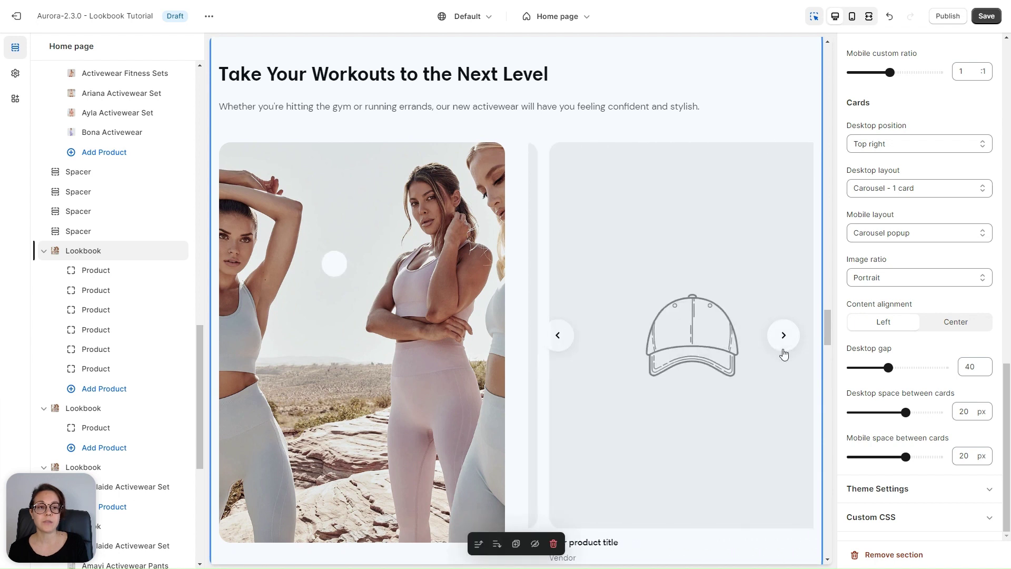
# Try the two-card carousel, half-width slideshow and one-third-width slideshow desktop card layouts.
pyautogui.click(901, 191)
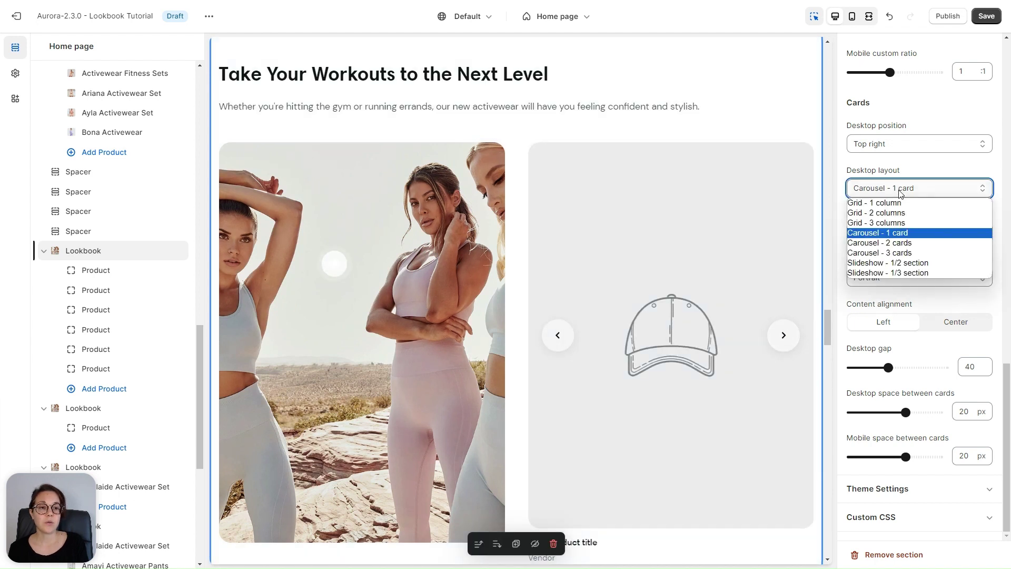
pyautogui.click(890, 252)
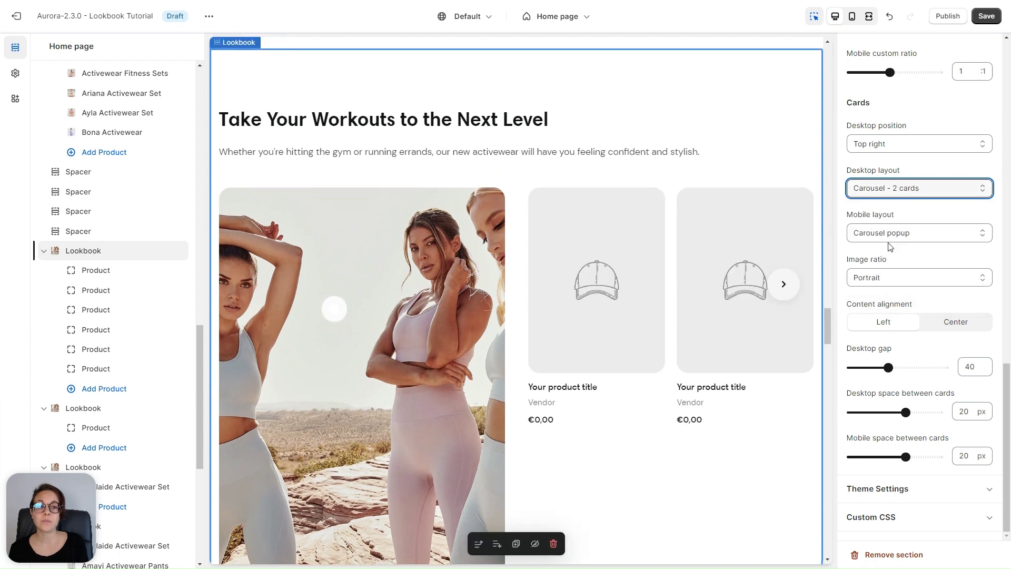
pyautogui.click(892, 188)
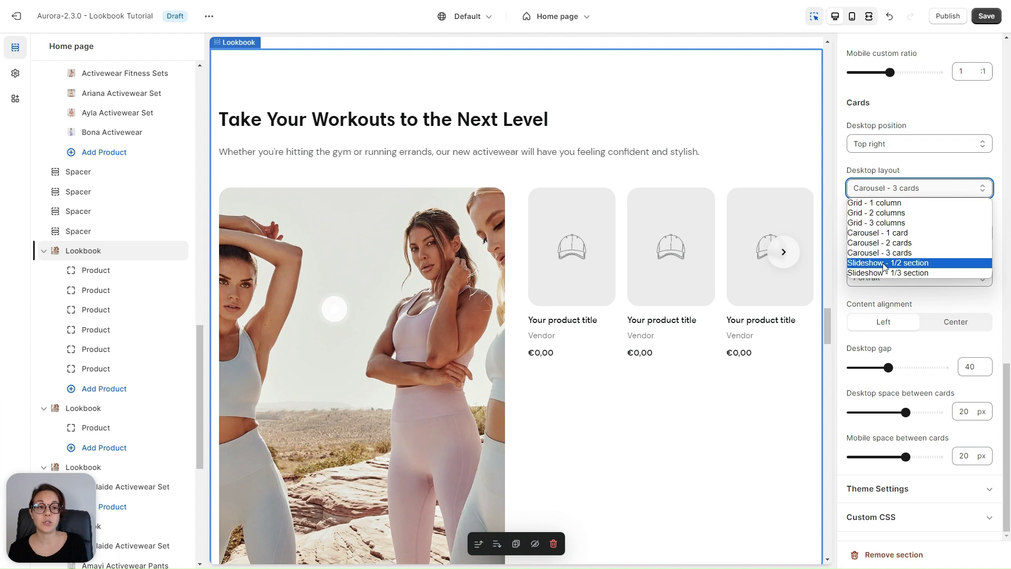
pyautogui.click(901, 265)
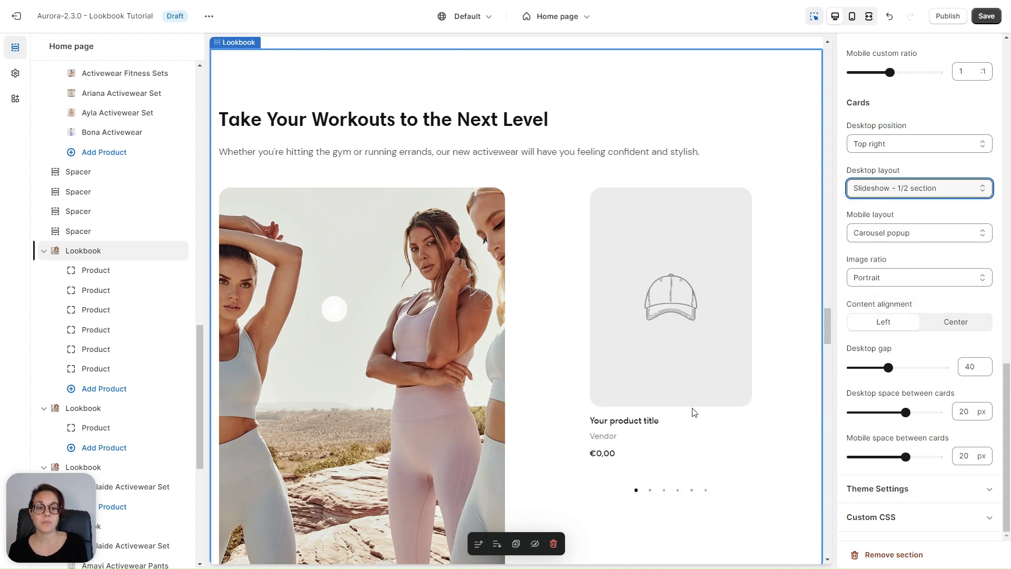
pyautogui.click(651, 489)
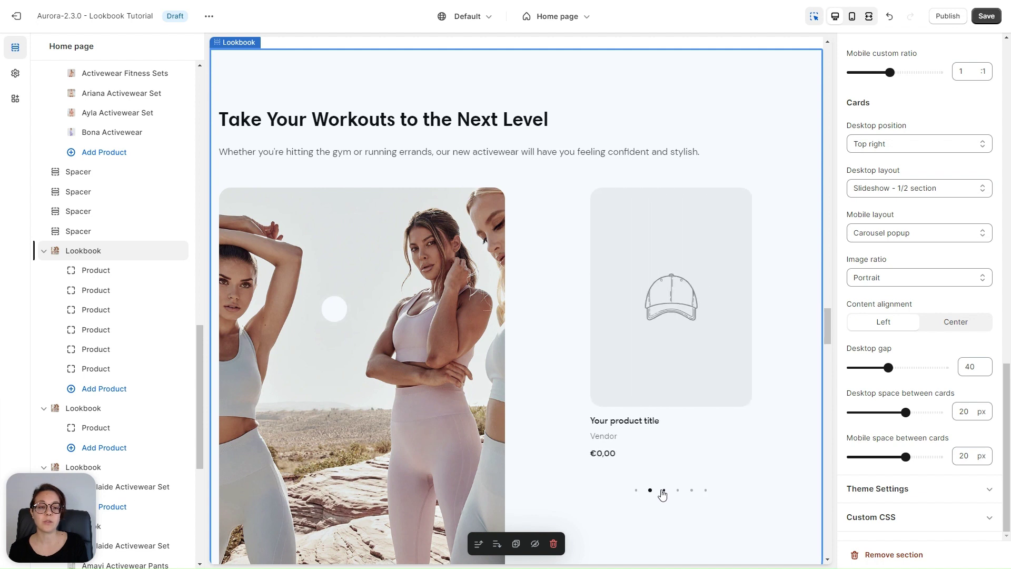
pyautogui.click(663, 490)
pyautogui.click(919, 188)
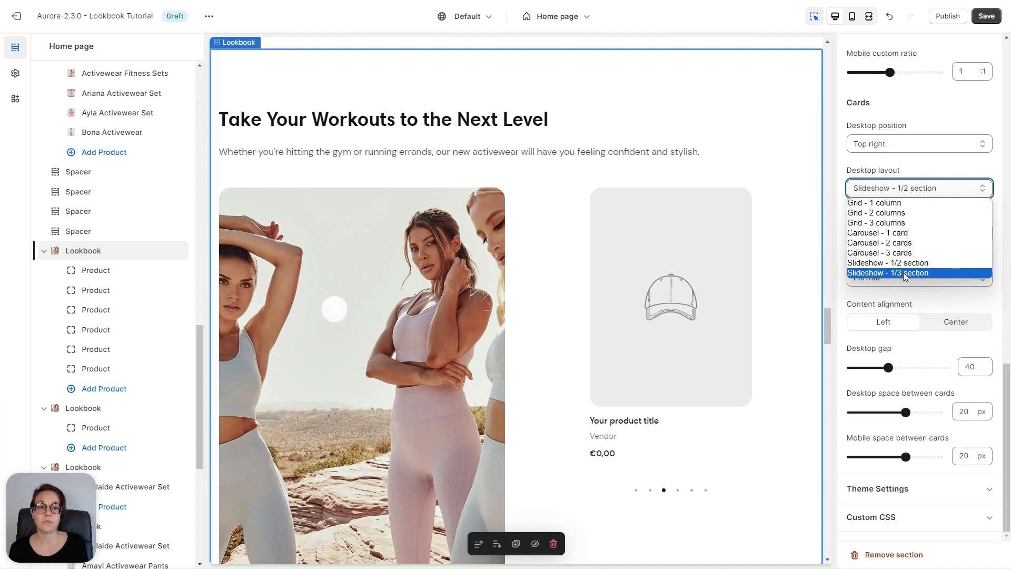
pyautogui.click(902, 273)
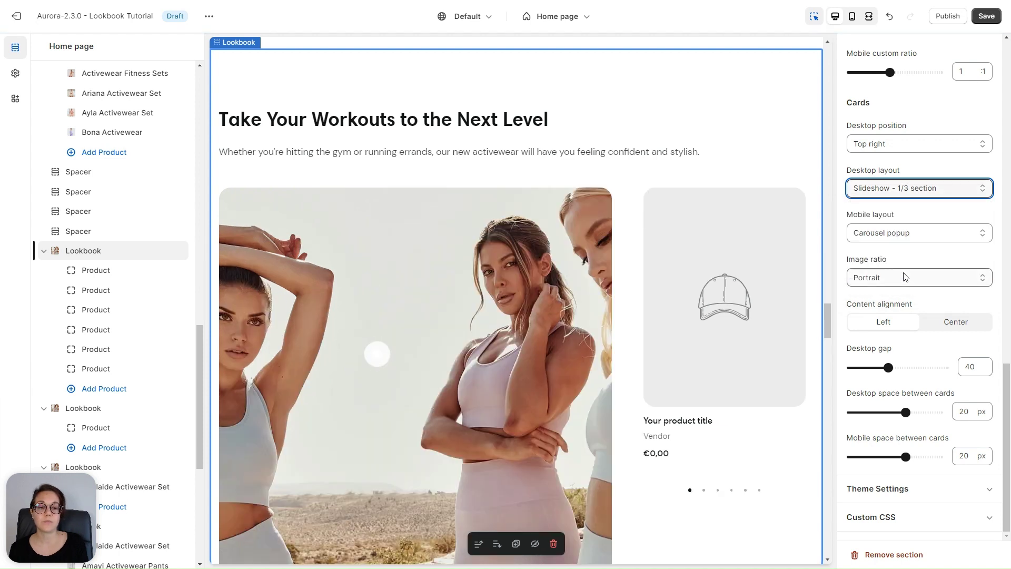
pyautogui.moveTo(691, 362)
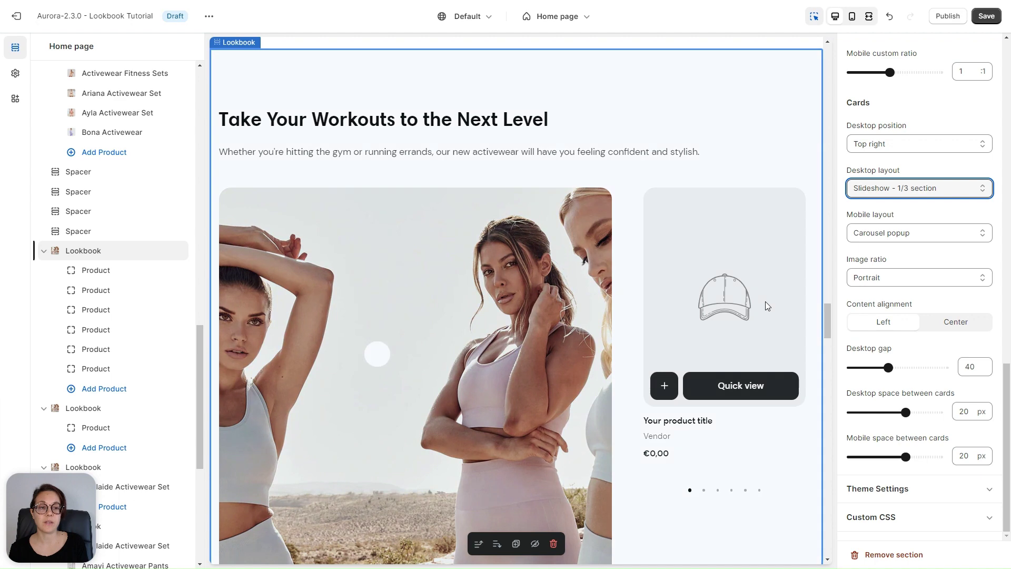
# After trying one column and two columns, settle the desktop cards on Grid - 3 columns.
pyautogui.click(889, 189)
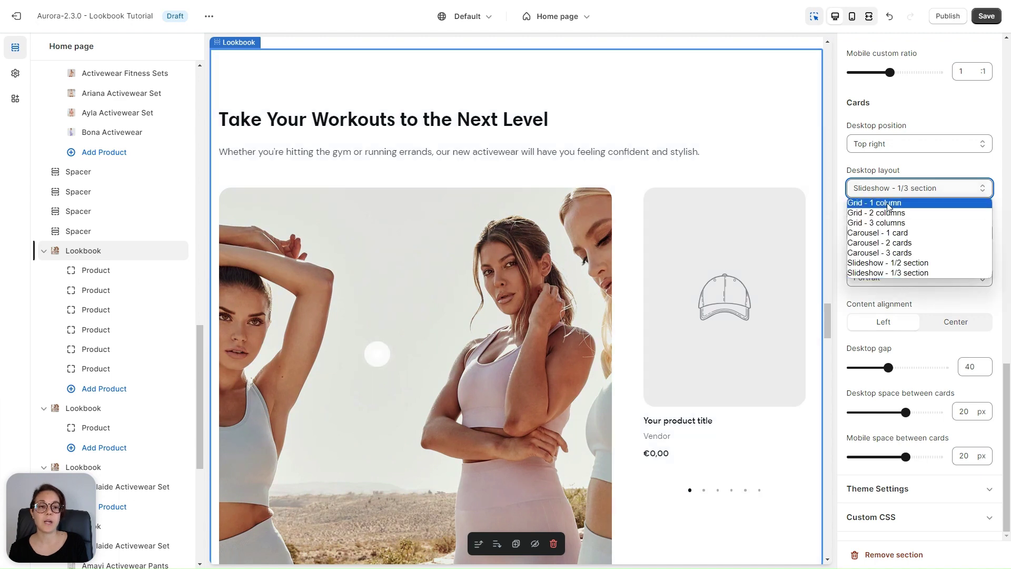
pyautogui.click(886, 205)
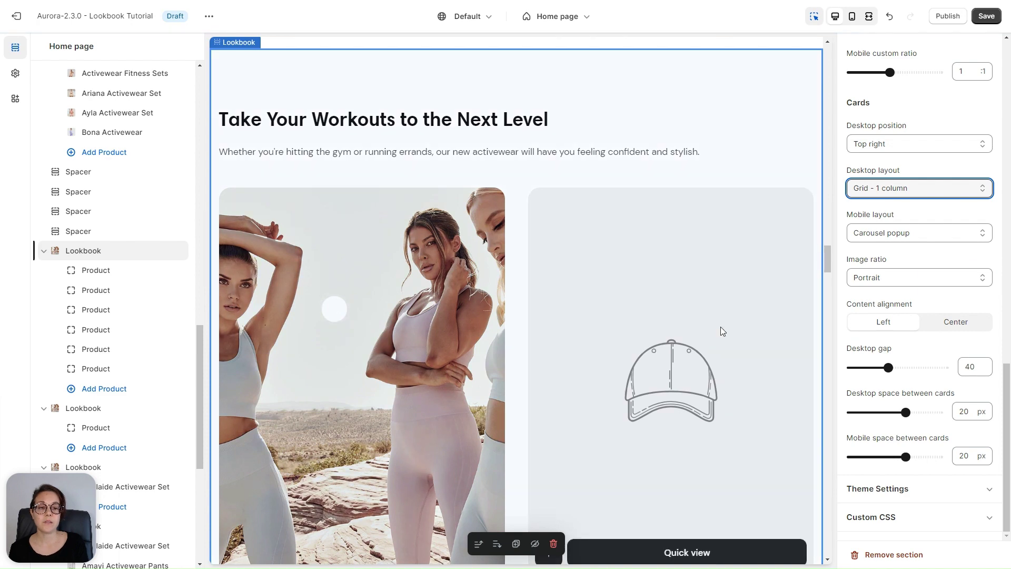
pyautogui.scroll(-6, 721, 329)
pyautogui.scroll(-10, 721, 331)
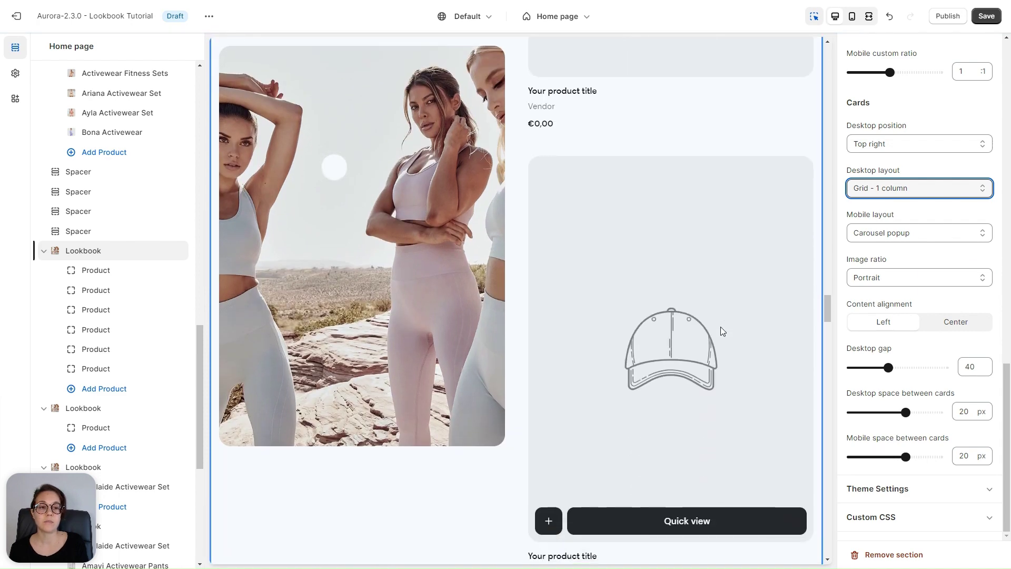
pyautogui.press('Down')
pyautogui.scroll(-8, 683, 271)
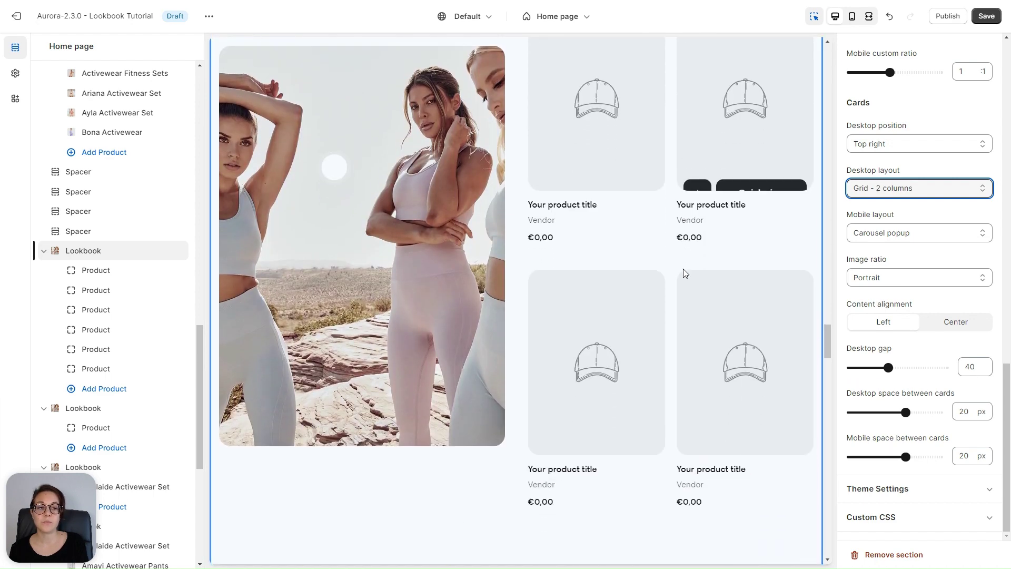
pyautogui.press('Down')
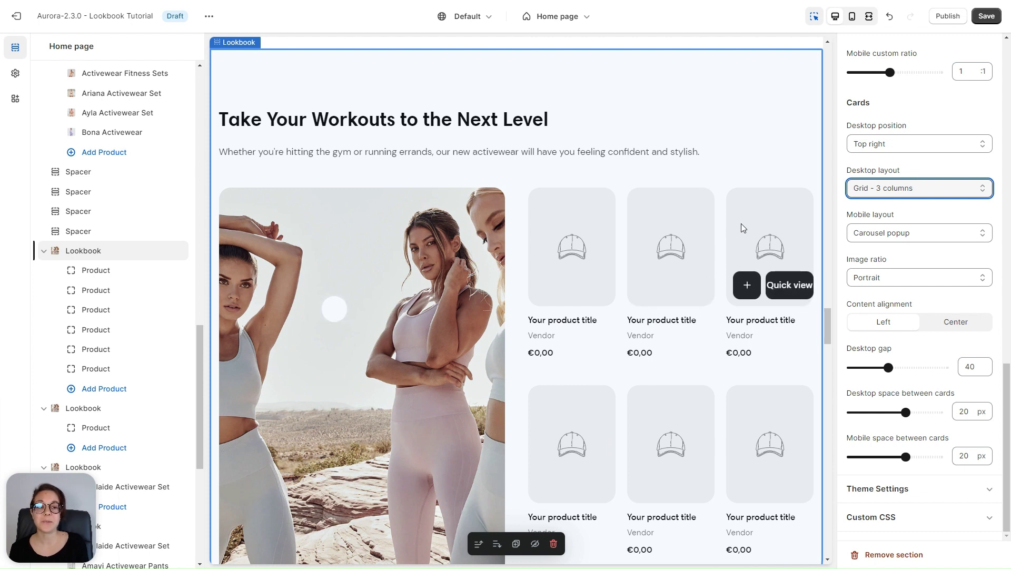
pyautogui.click(852, 16)
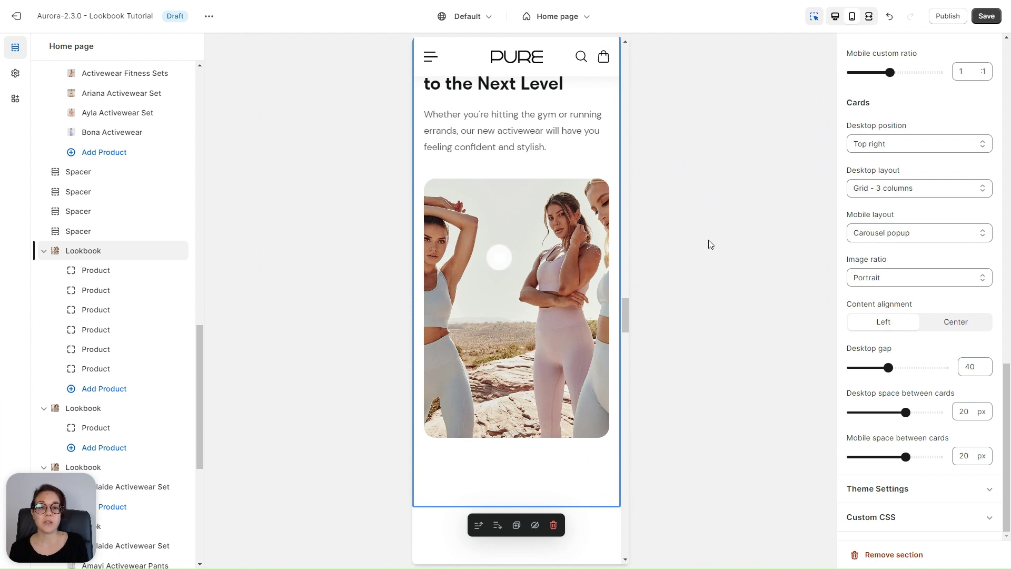
# Set the mobile card layout to Slideshow popup and test it from the image hotspot.
pyautogui.click(499, 258)
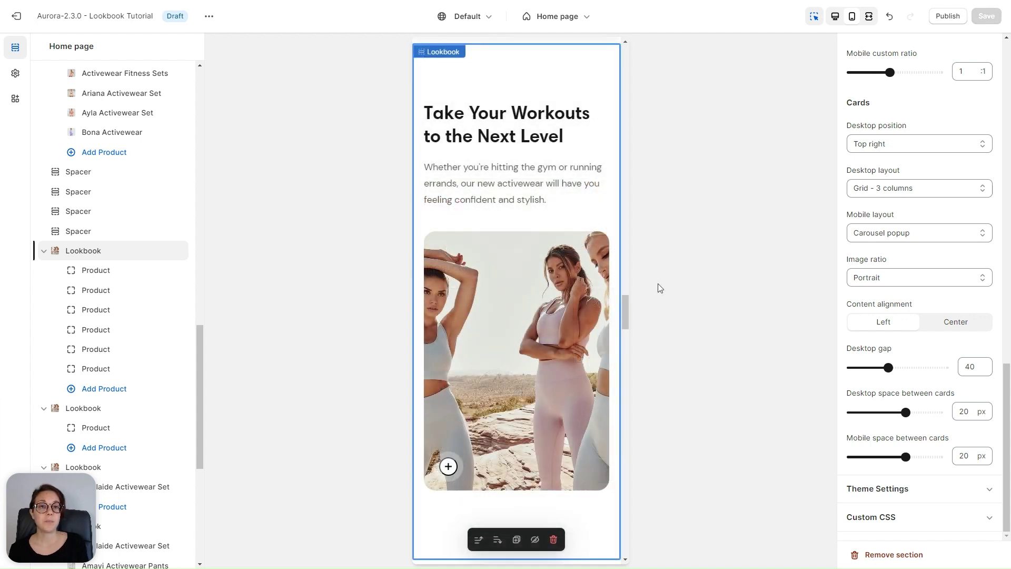
pyautogui.click(448, 467)
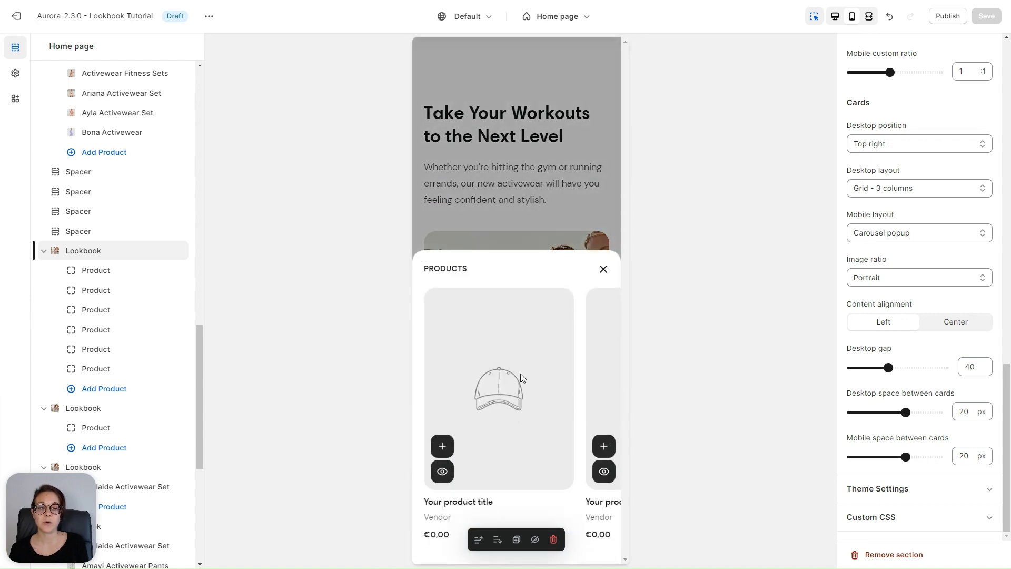
pyautogui.click(918, 232)
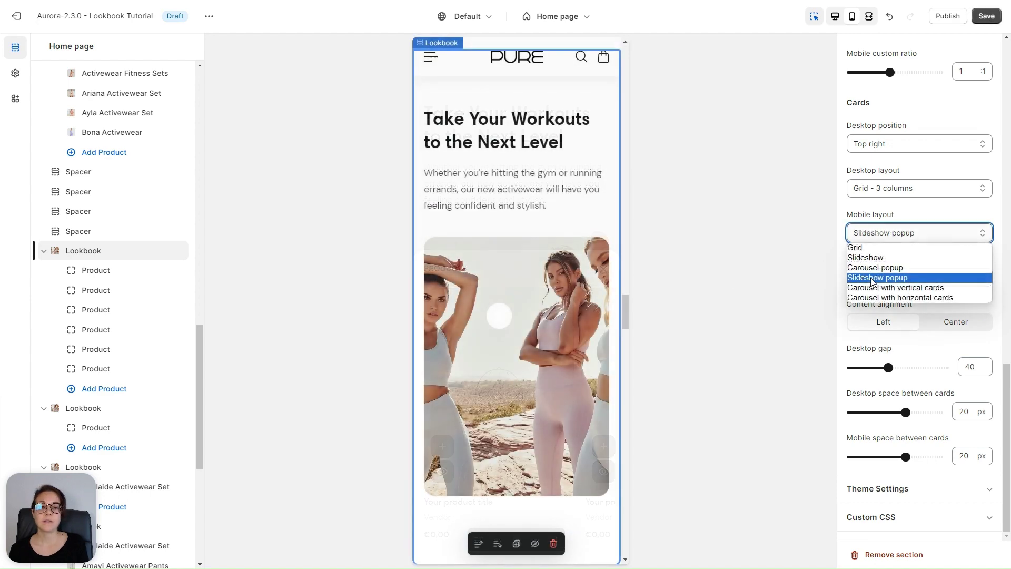
pyautogui.click(876, 278)
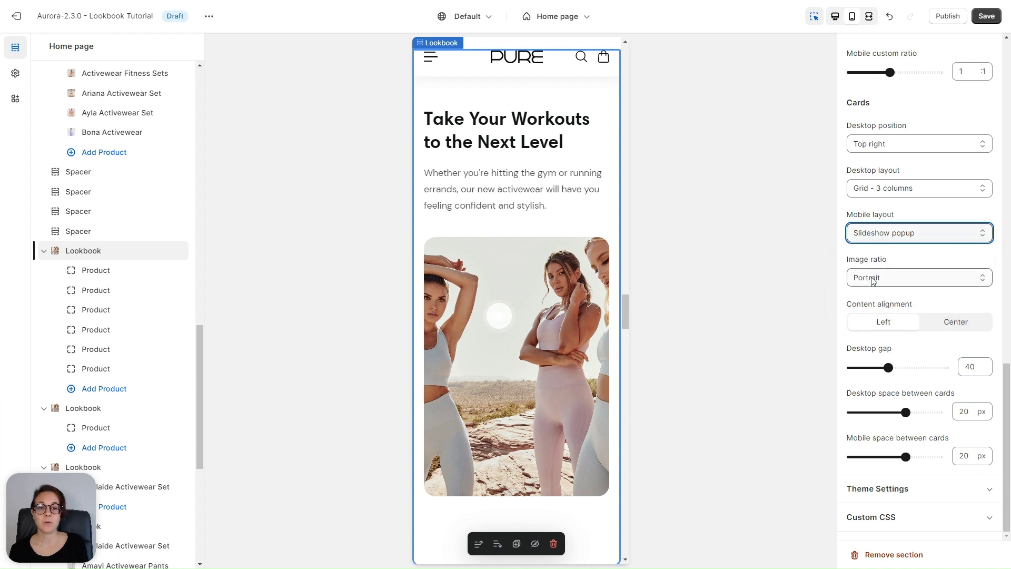
pyautogui.click(496, 318)
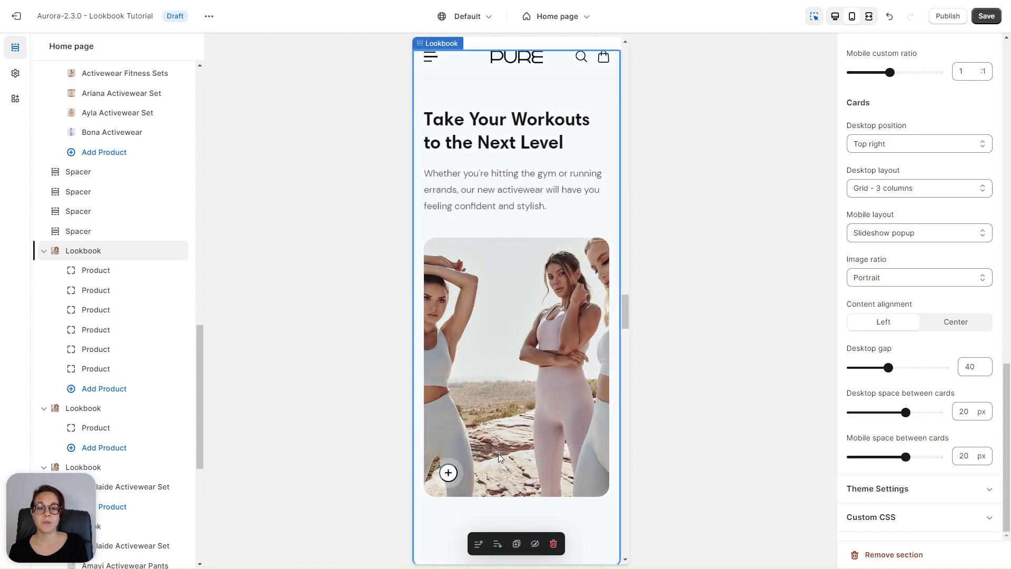
pyautogui.click(448, 473)
pyautogui.click(895, 232)
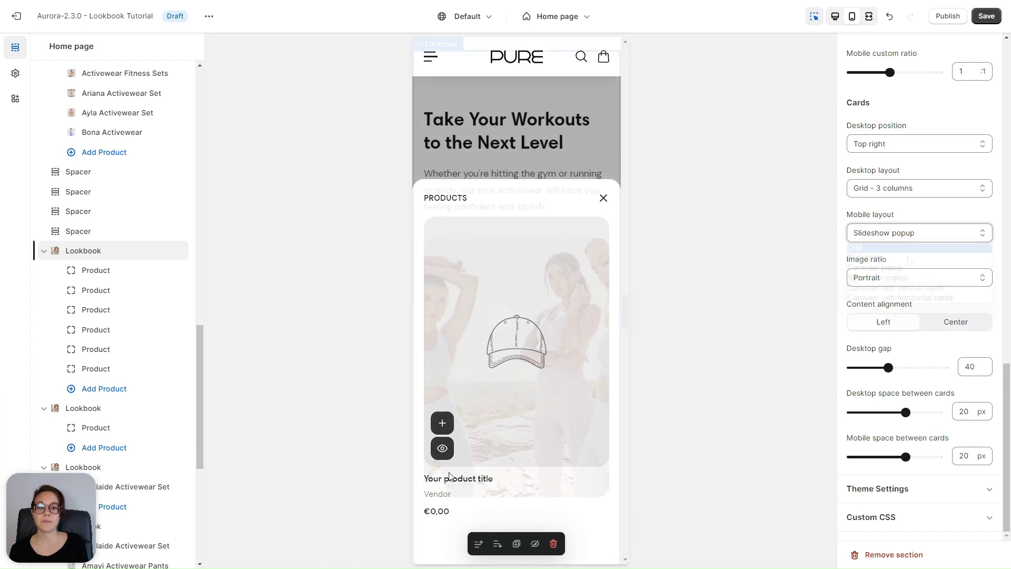
# Try the Carousel with vertical cards, Carousel with horizontal cards and Grid mobile layouts.
pyautogui.click(876, 289)
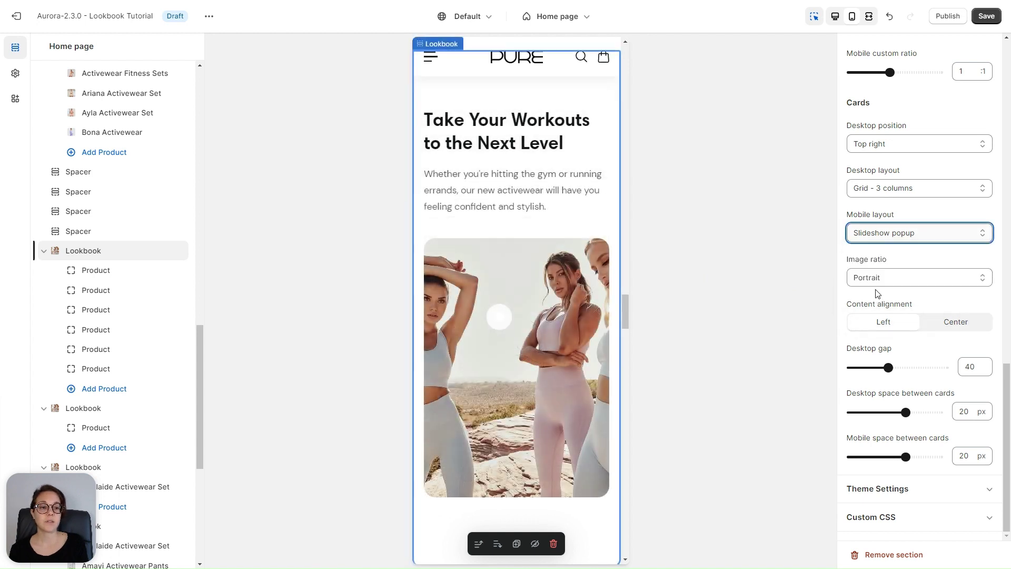
pyautogui.scroll(-1, 545, 431)
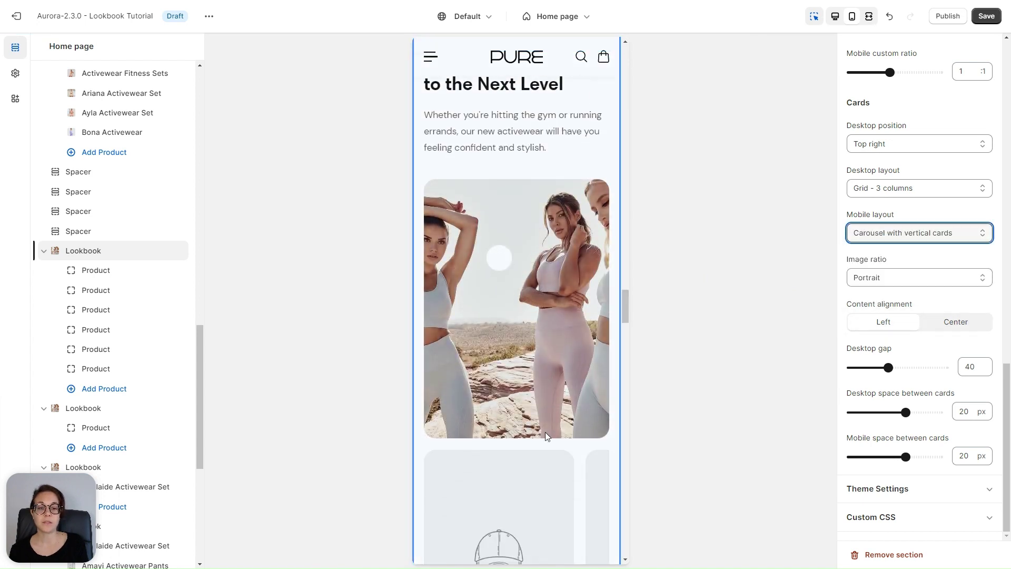
pyautogui.scroll(-3, 545, 432)
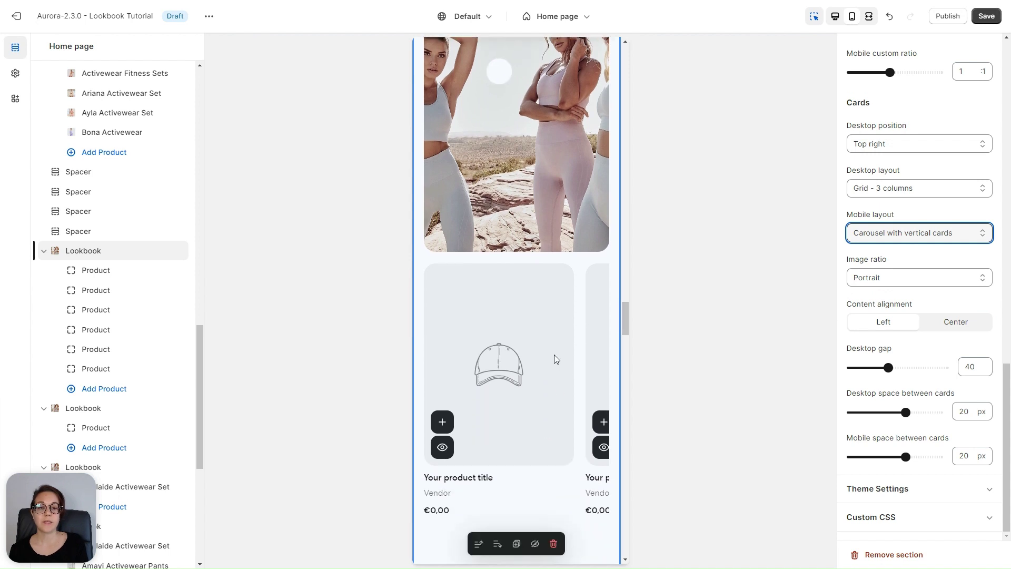
pyautogui.click(877, 232)
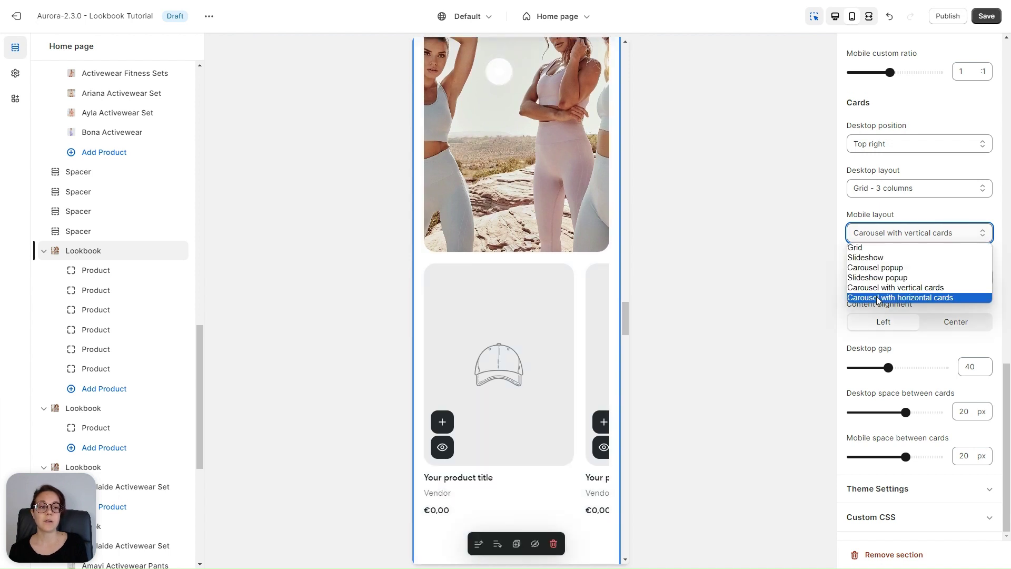
pyautogui.click(876, 296)
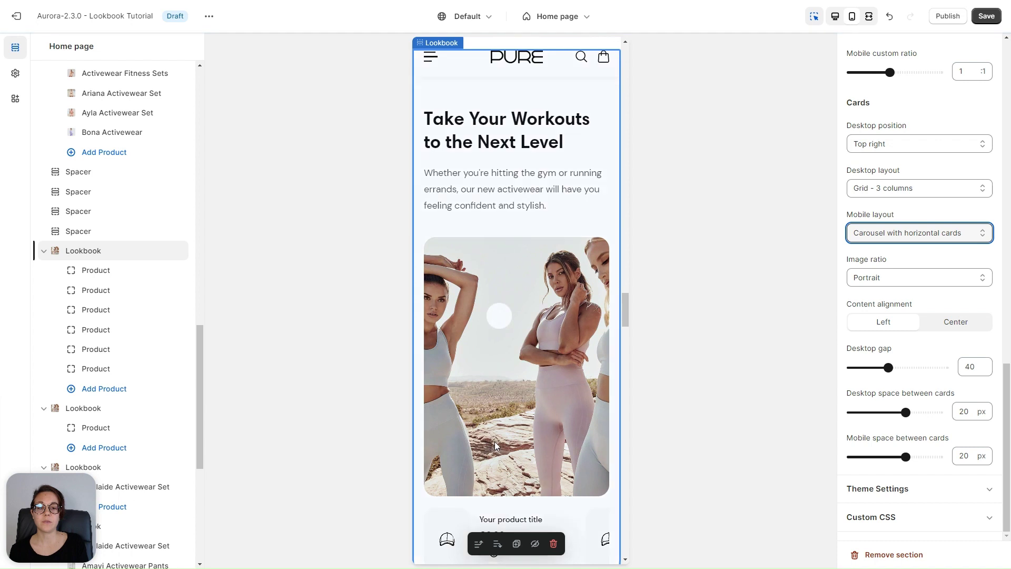
pyautogui.scroll(-3, 494, 442)
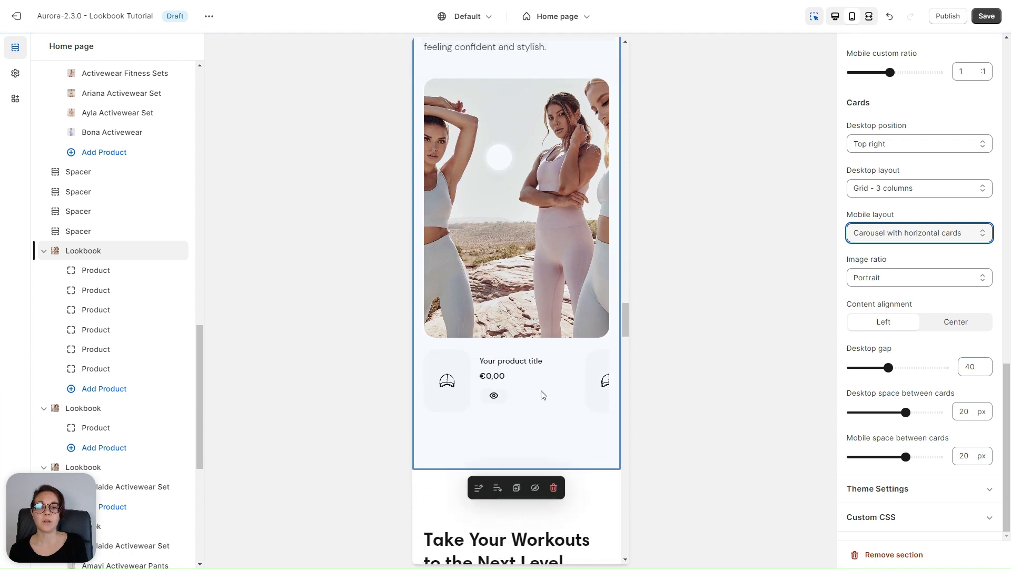
pyautogui.click(869, 233)
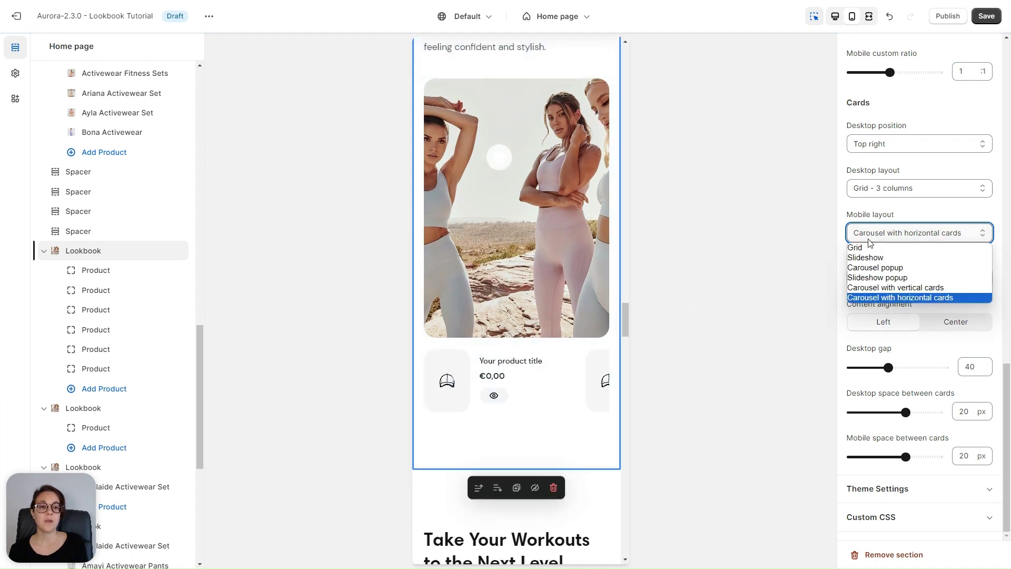
pyautogui.click(866, 248)
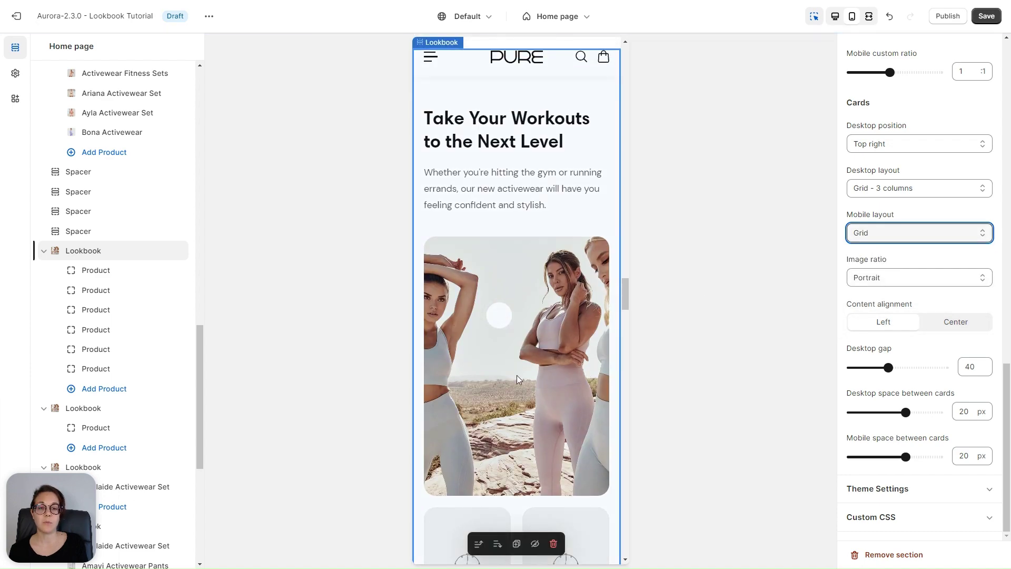
# Choose Slideshow as the mobile layout and step through its product cards with the pagination dots.
pyautogui.scroll(-7, 517, 375)
pyautogui.scroll(-3, 518, 379)
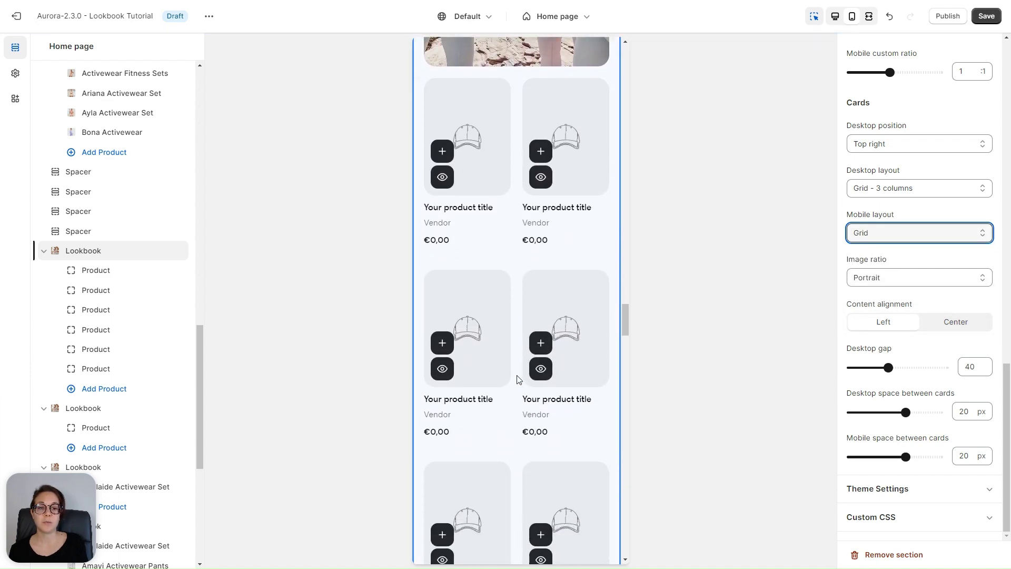
pyautogui.click(866, 233)
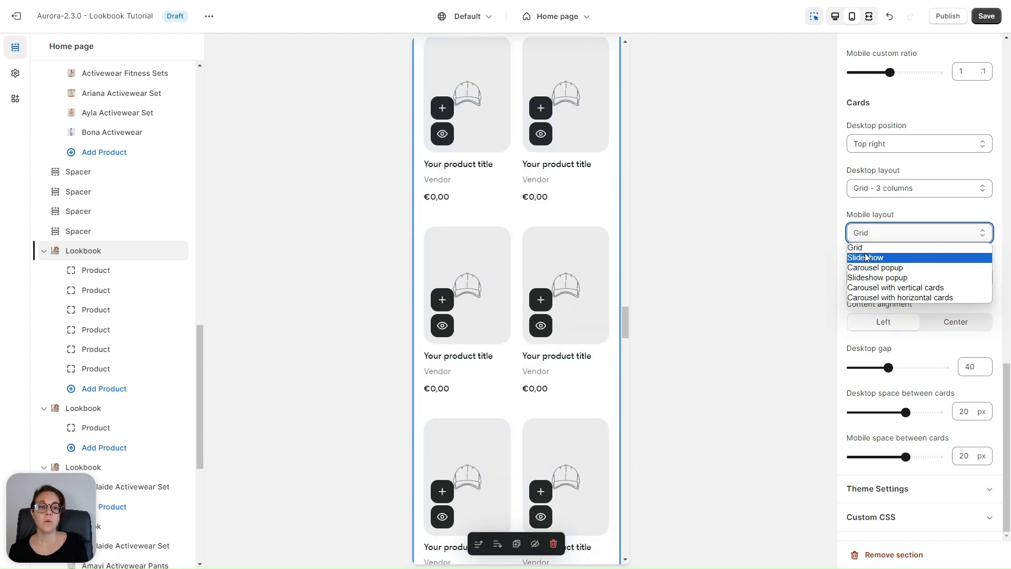
pyautogui.click(866, 257)
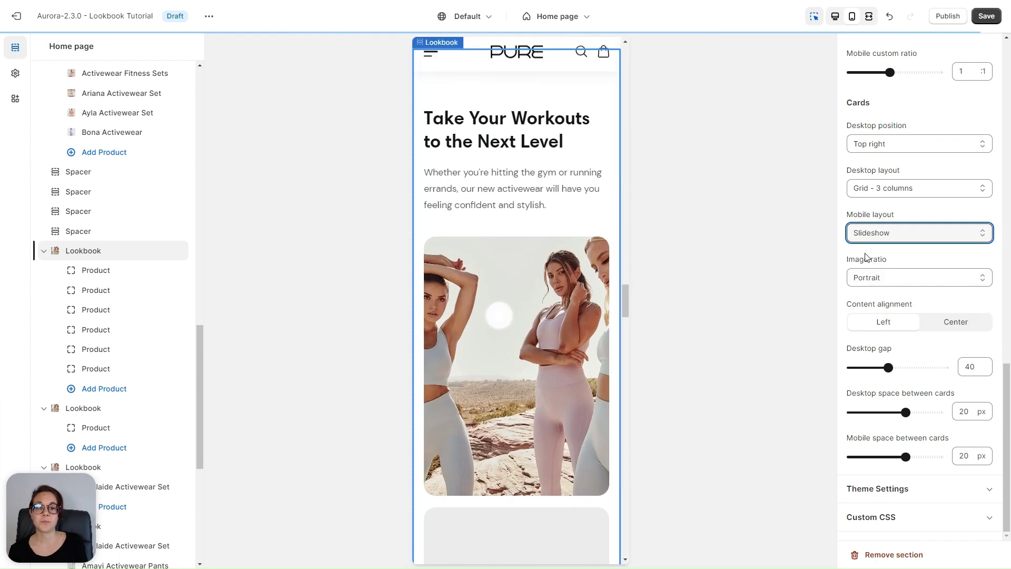
pyautogui.scroll(-5, 530, 360)
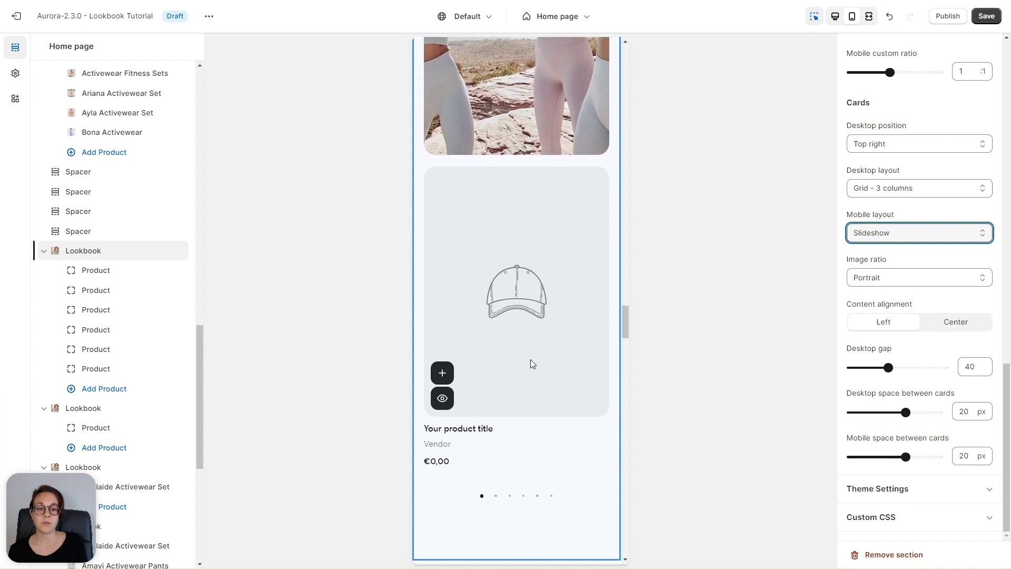
pyautogui.click(497, 495)
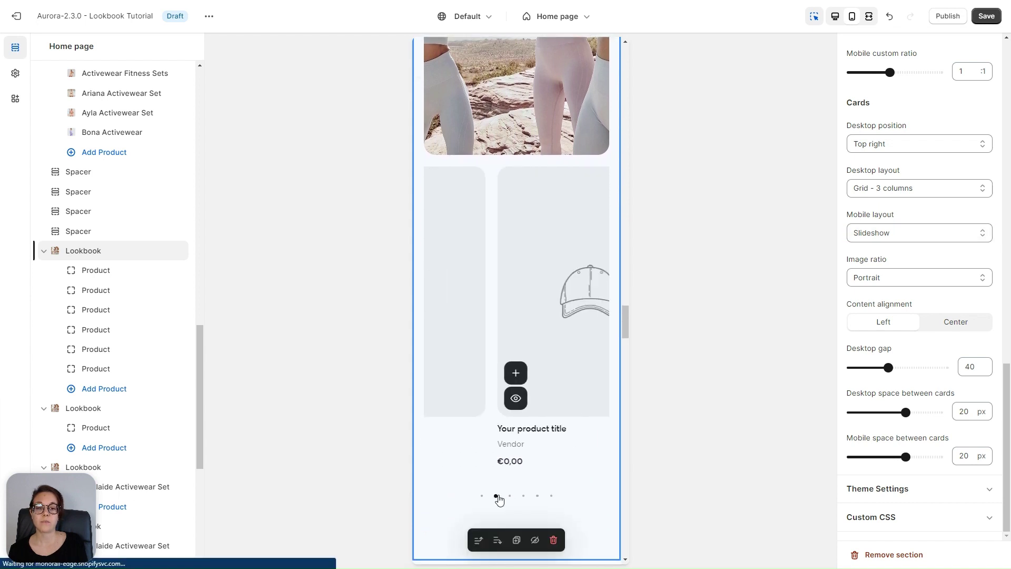
pyautogui.click(509, 496)
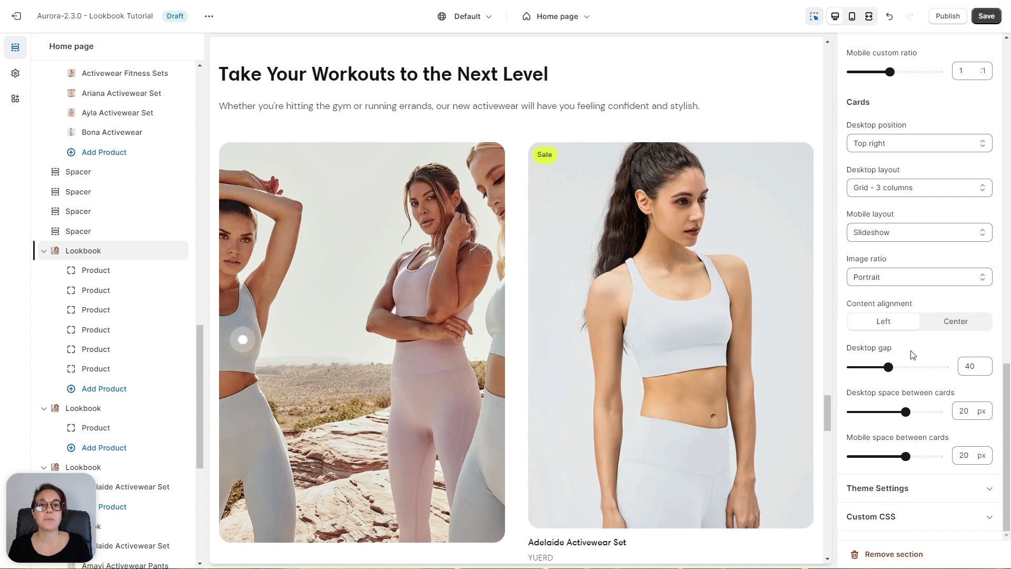
# Select the first, still-empty Product block under the second Lookbook section.
pyautogui.click(99, 428)
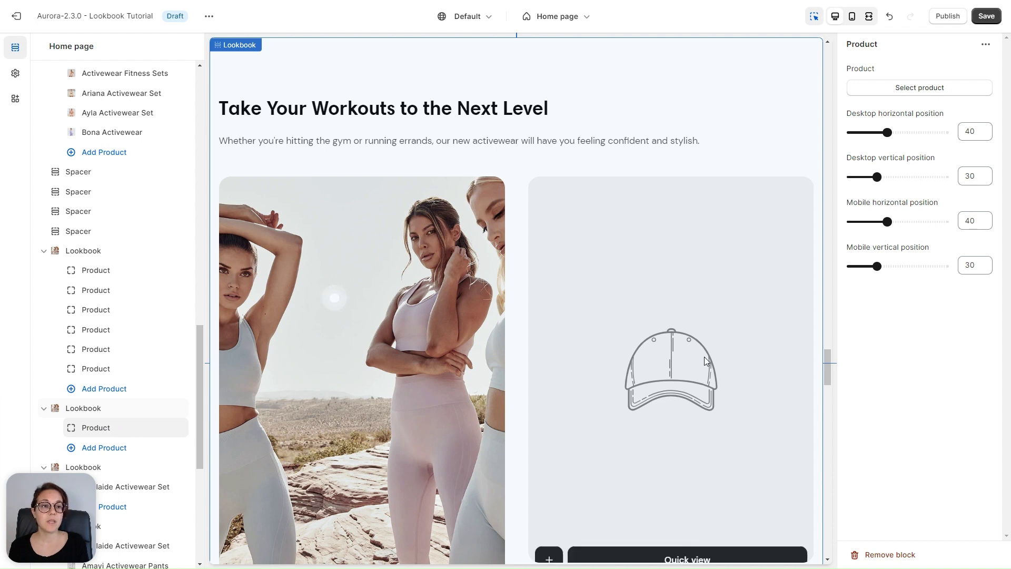
# Link the product block to Adelaide Activewear Set from the product list.
pyautogui.click(916, 89)
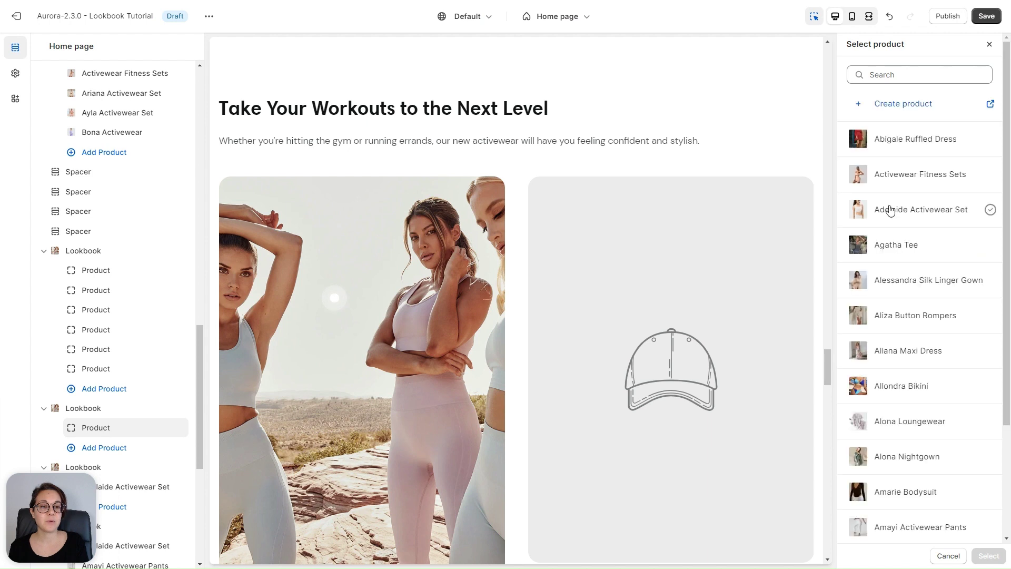
pyautogui.click(913, 213)
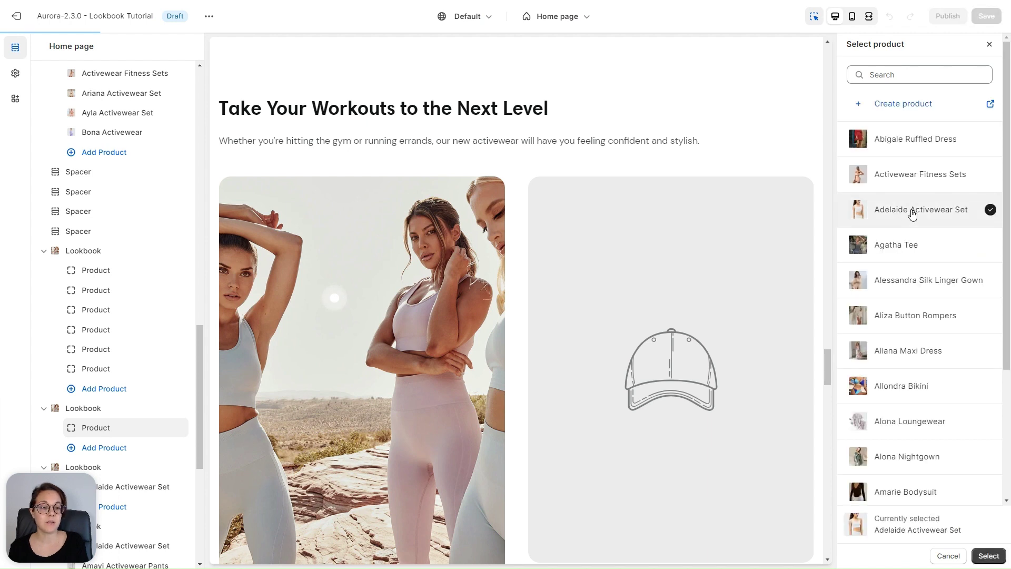
pyautogui.click(988, 556)
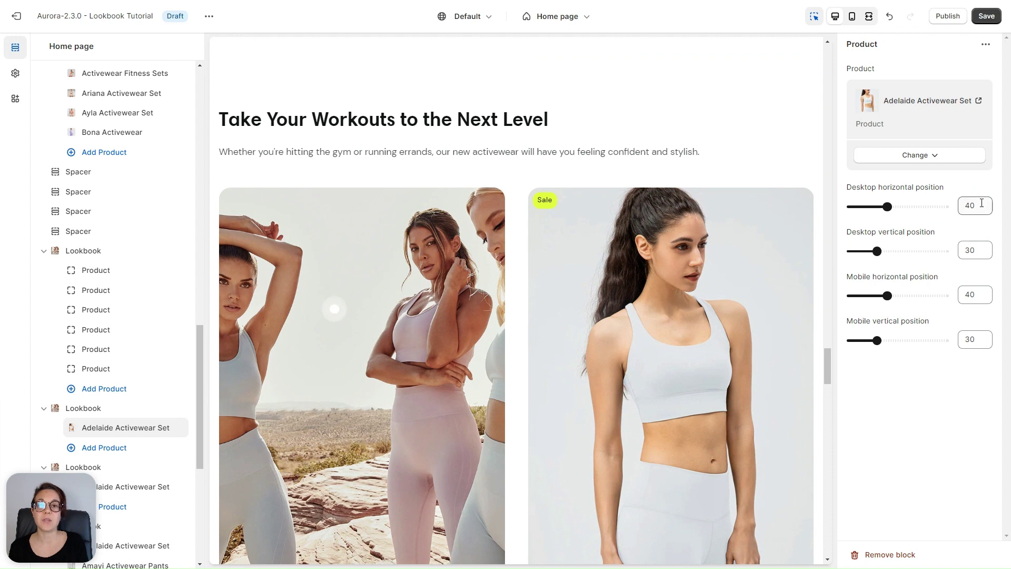
# Move the Adelaide pin onto the left woman's hip (8 horizontal, 49 vertical), then reopen the section's image settings.
pyautogui.moveTo(334, 309); pyautogui.dragTo(243, 385)
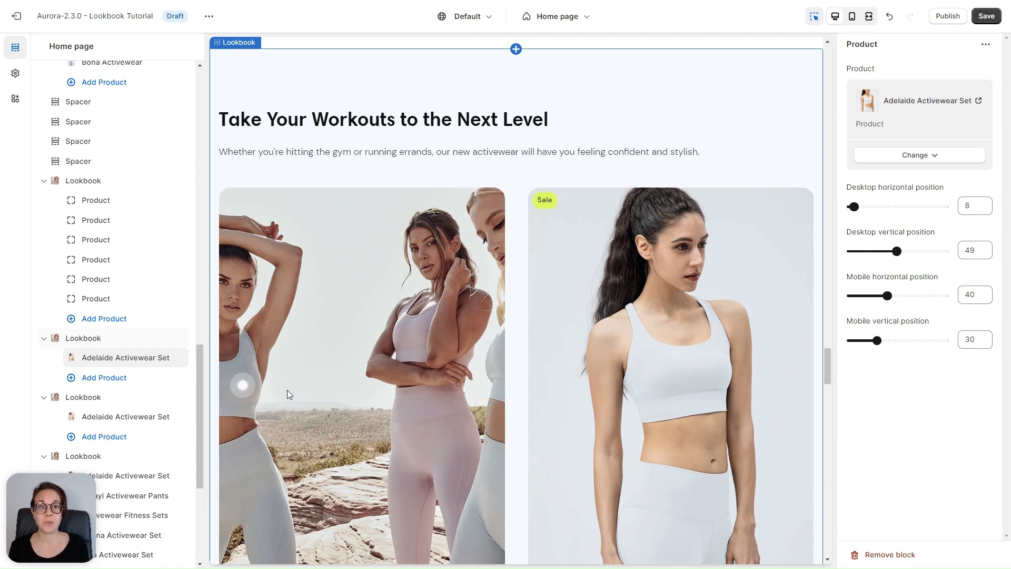
pyautogui.click(80, 338)
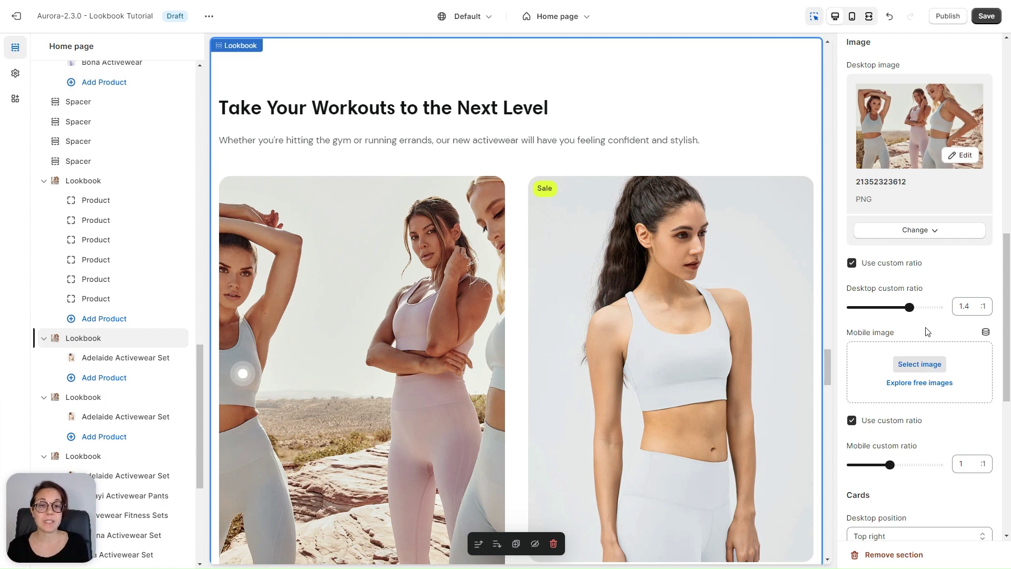
# Preview at mobile width, add an empty product block below Adelaide Activewear Set, and open the next Lookbook's settings.
pyautogui.click(852, 16)
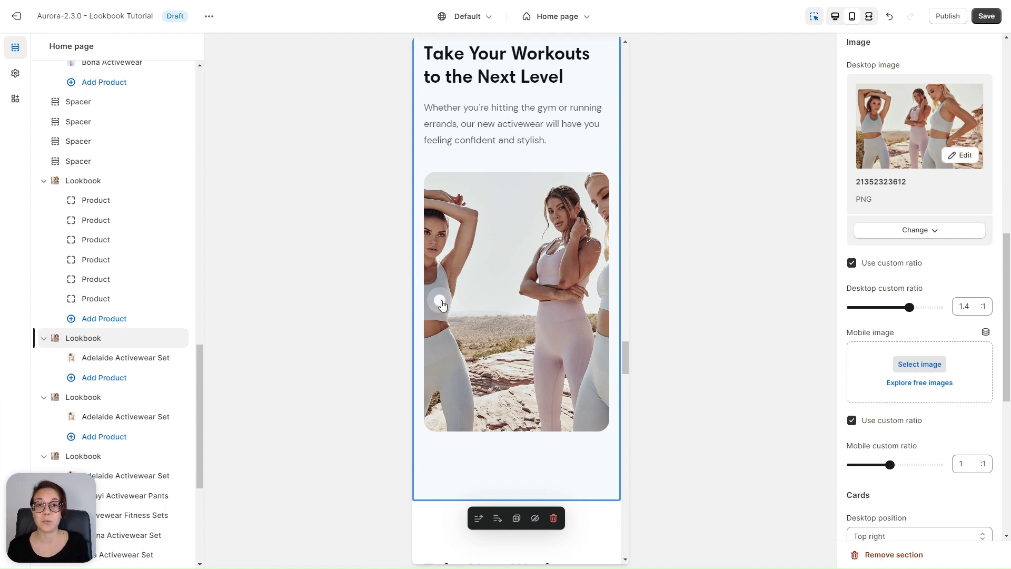
pyautogui.click(134, 360)
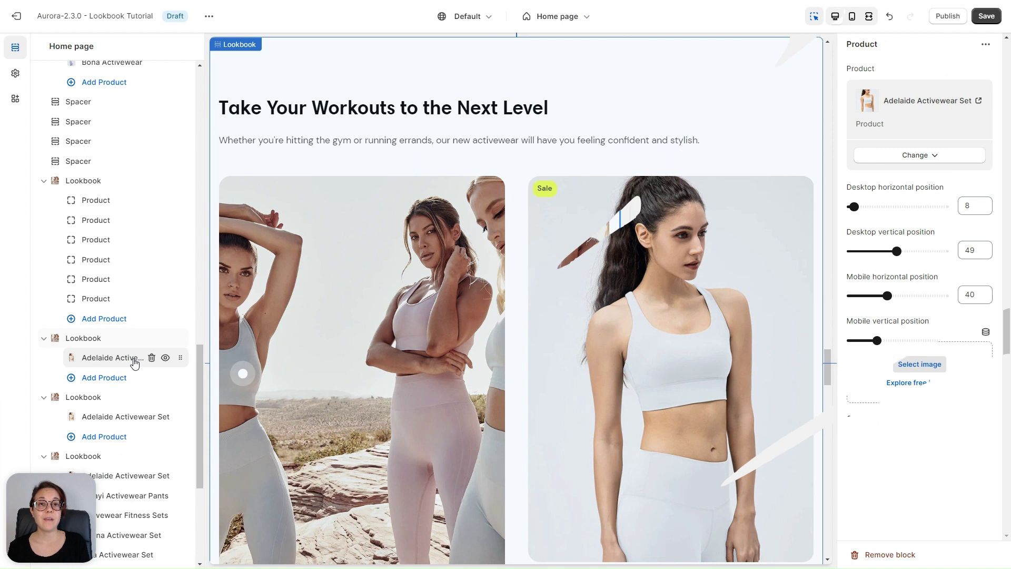
pyautogui.click(105, 378)
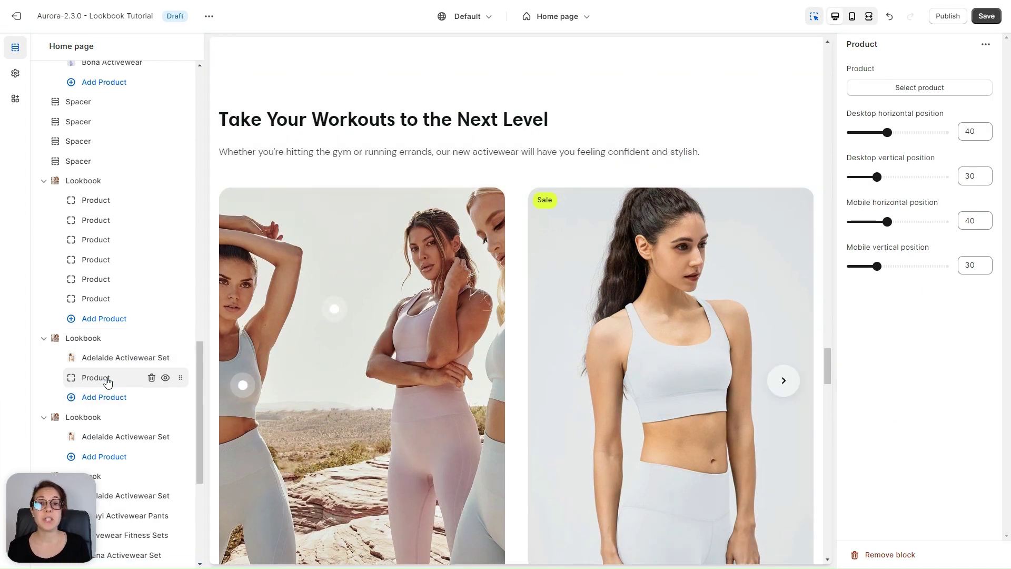
pyautogui.scroll(-3, 107, 382)
pyautogui.click(87, 302)
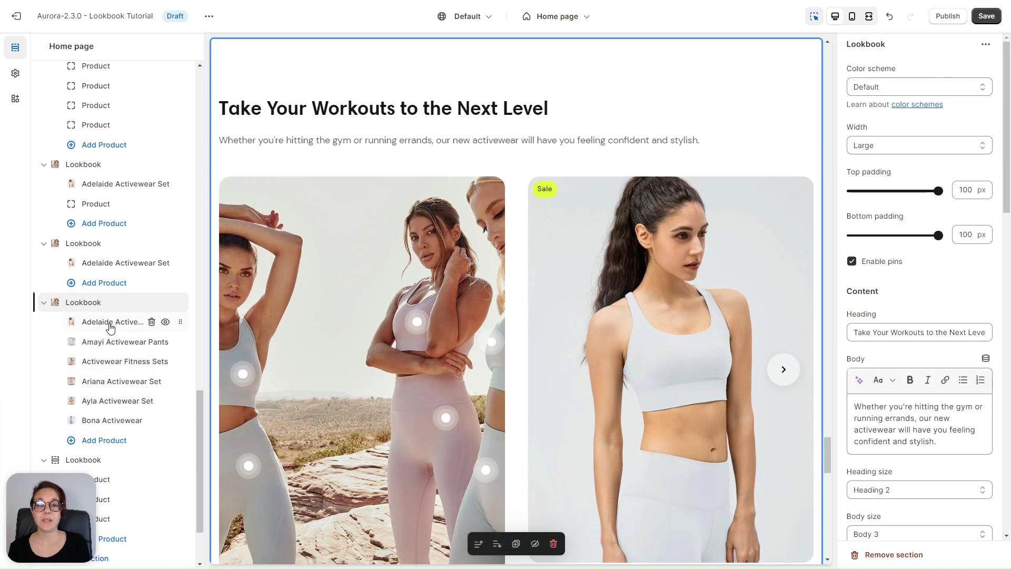
pyautogui.click(784, 369)
pyautogui.click(784, 369)
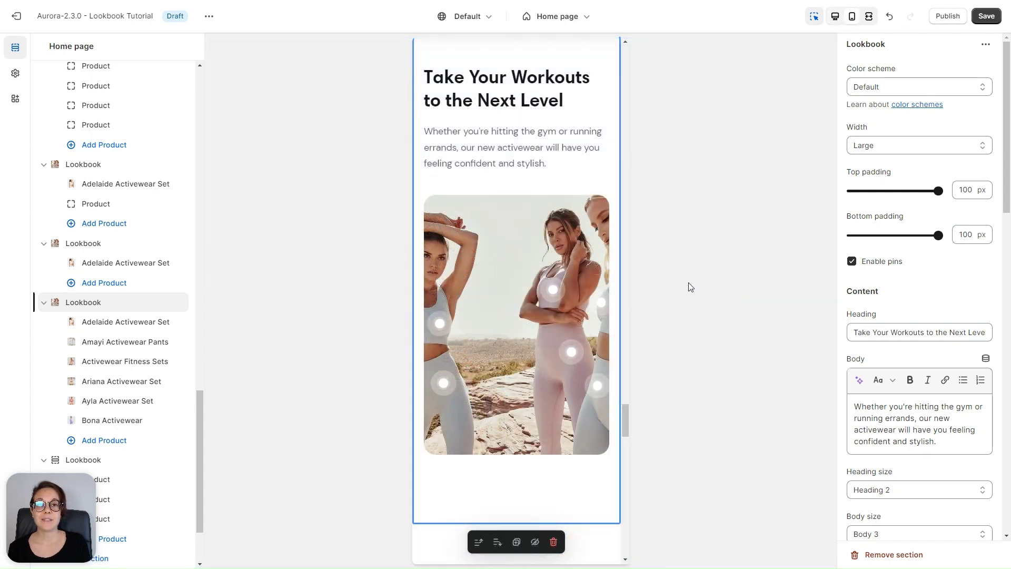
pyautogui.click(440, 321)
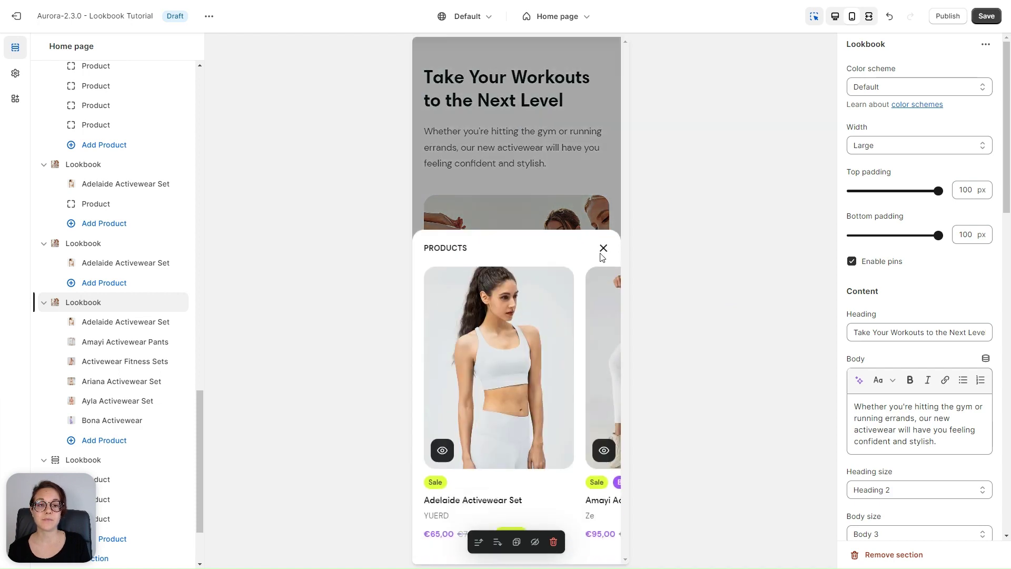
pyautogui.click(604, 248)
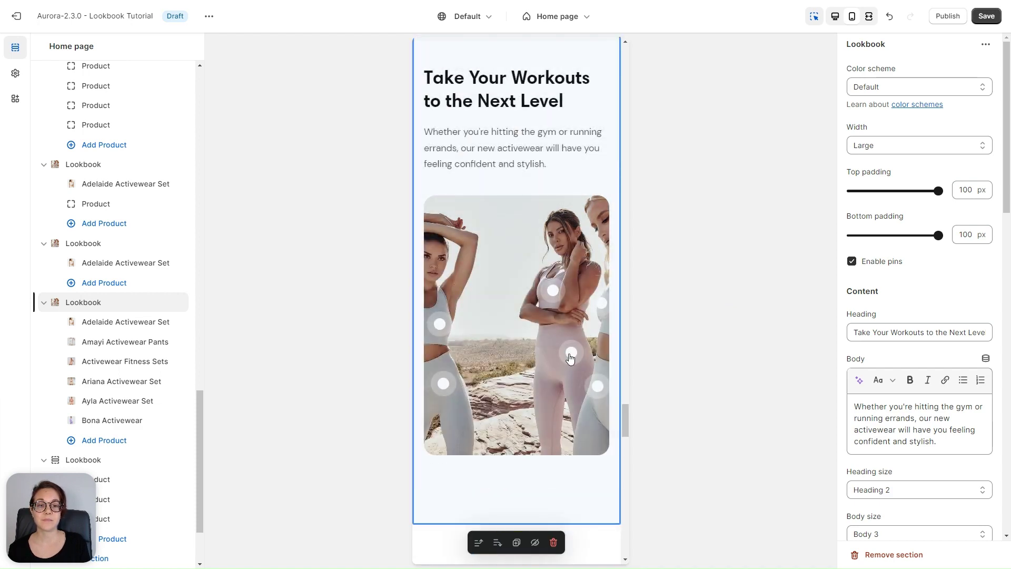
pyautogui.click(570, 353)
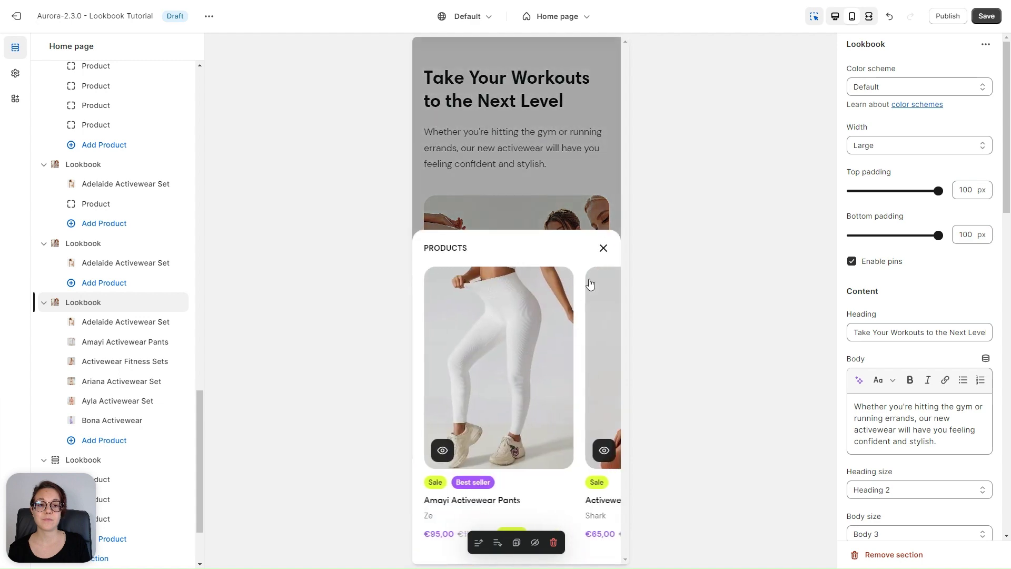